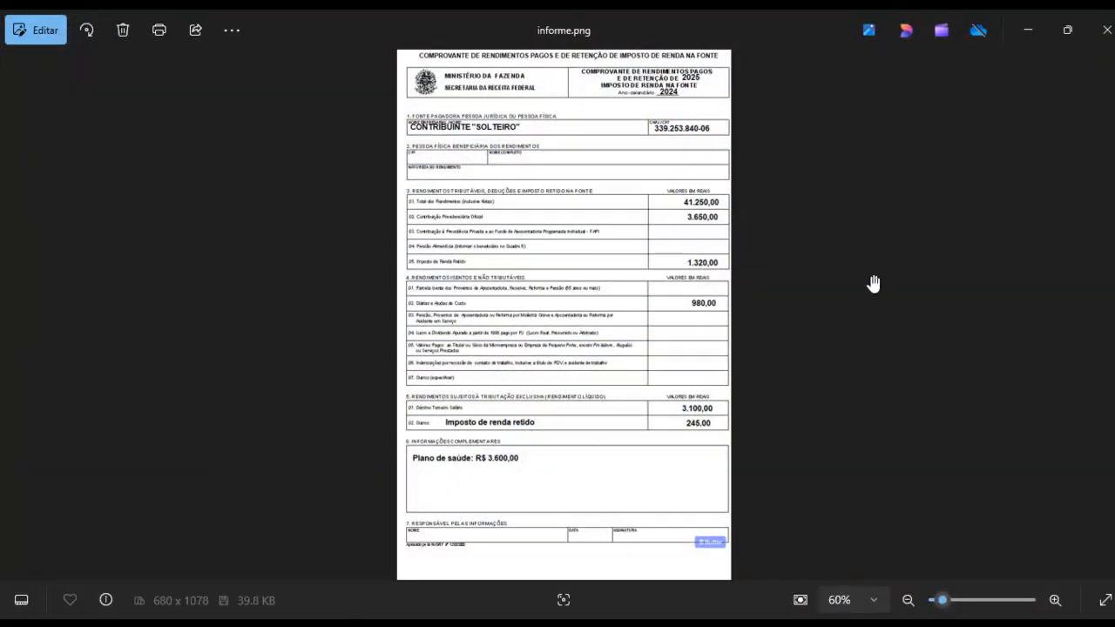
Examine the income statement's taxable, exempt and exclusively taxed income, withheld tax and health plan details
scroll(874, 284, "up", 5)
left_click_drag(672, 316, 635, 476)
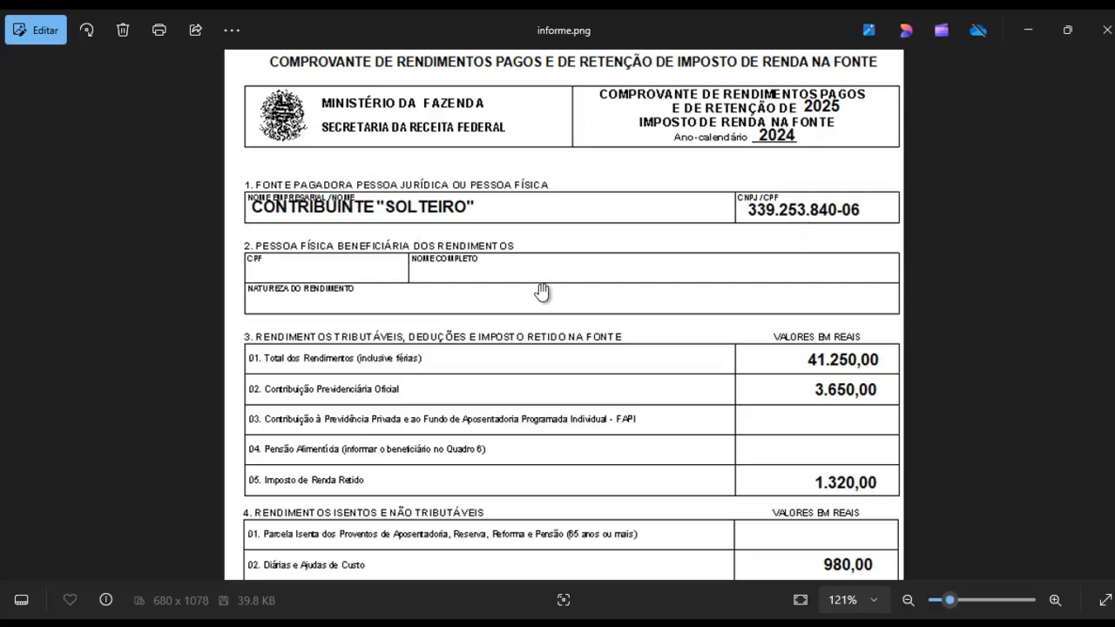
left_click_drag(579, 392, 587, 289)
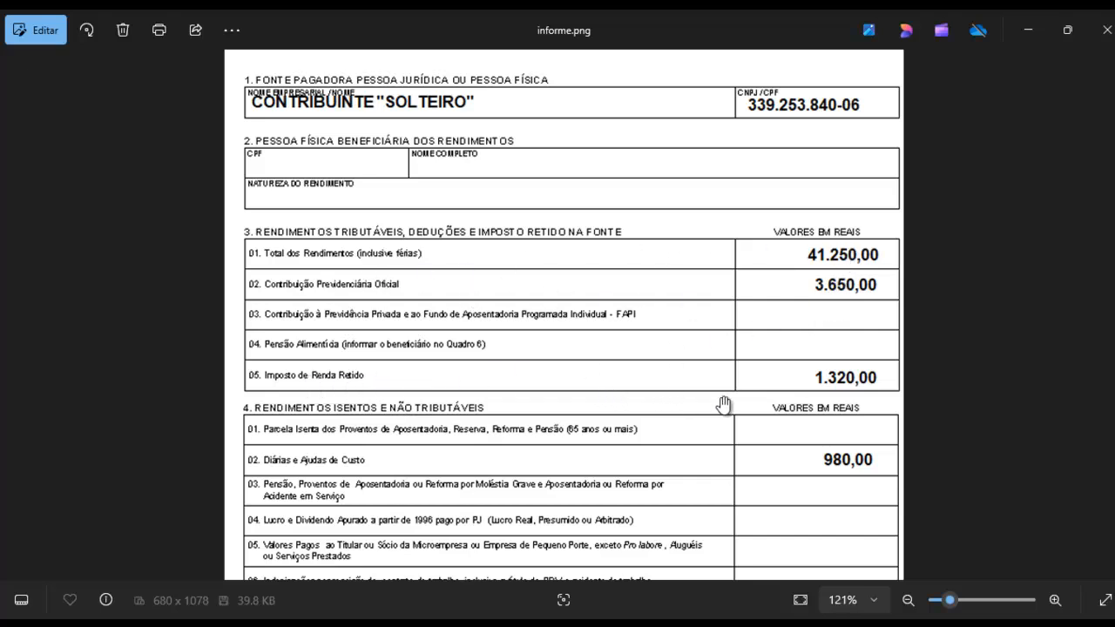
scroll(572, 351, "down", 3)
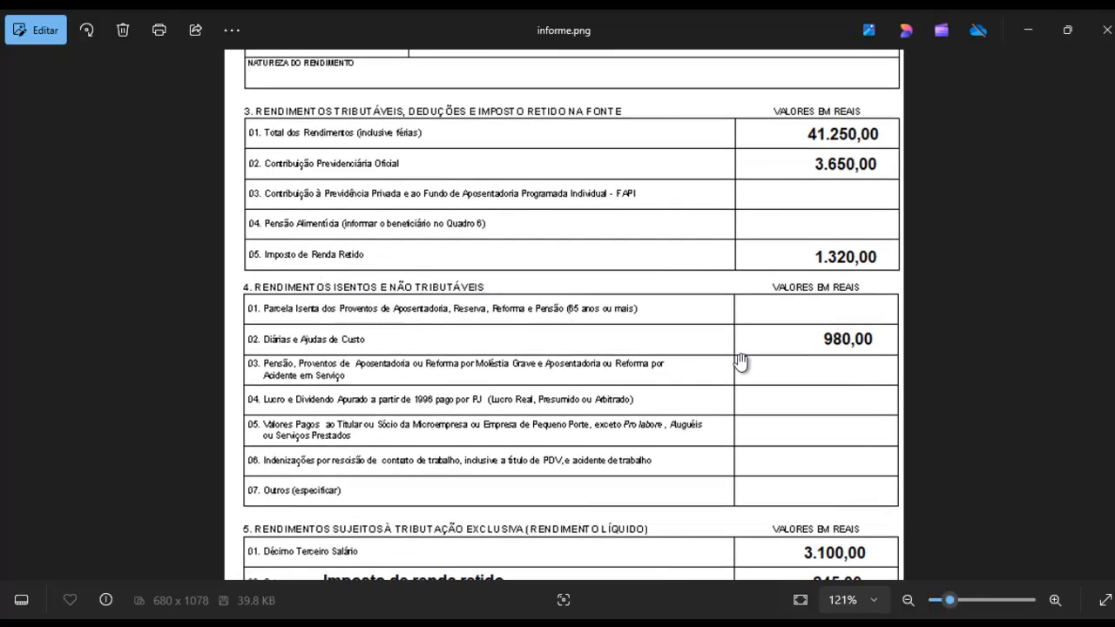
scroll(624, 412, "down", 4)
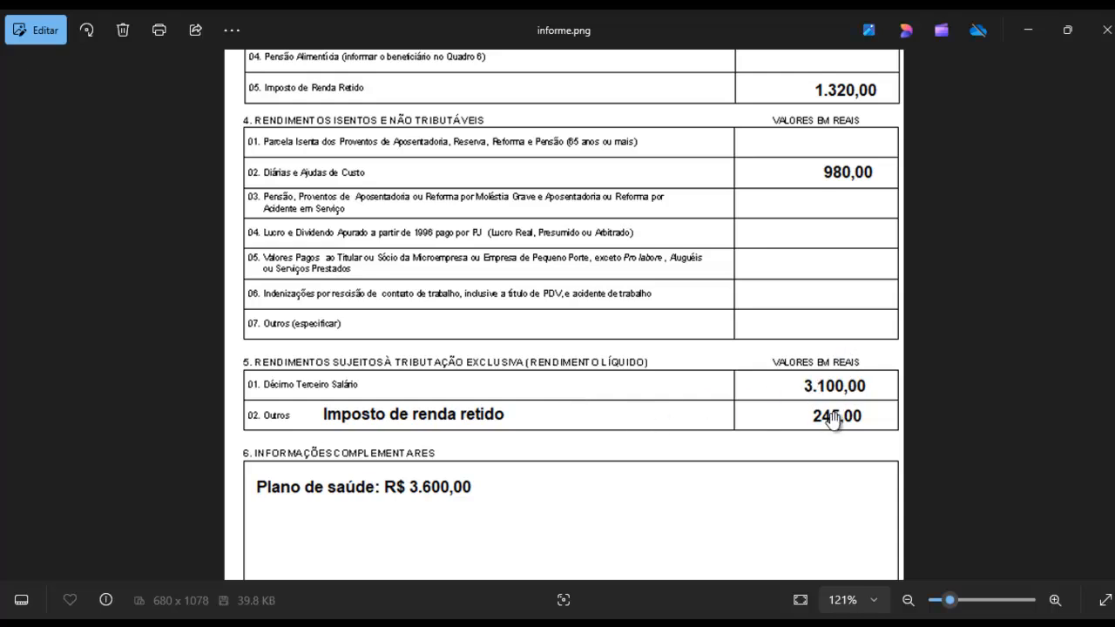
left_click_drag(627, 423, 628, 254)
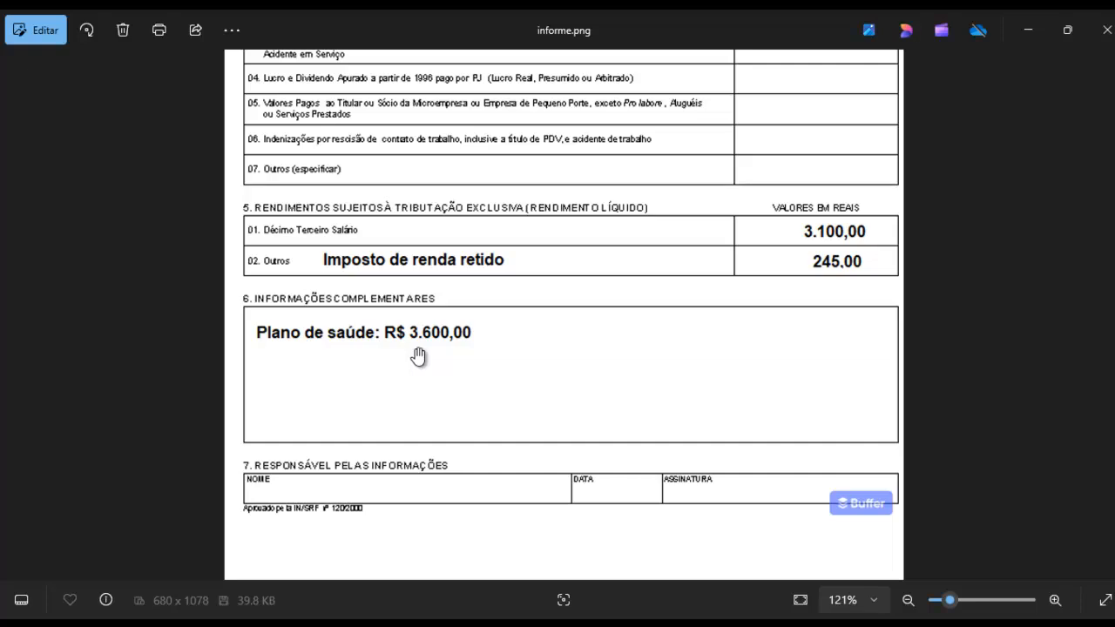
left_click_drag(567, 267, 567, 329)
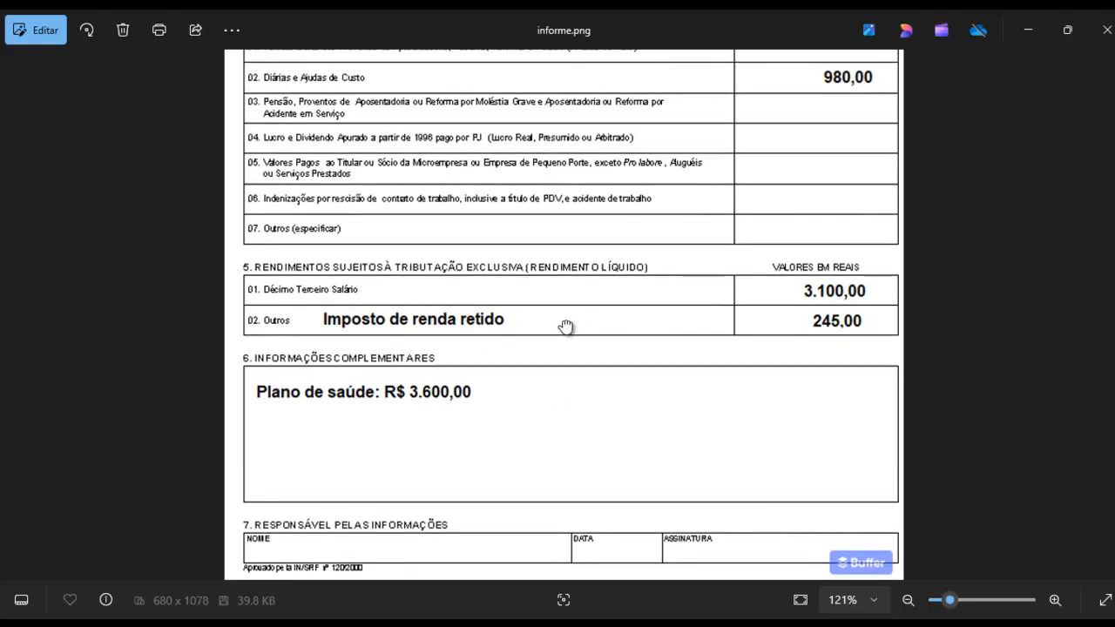
scroll(550, 292, "up", 5)
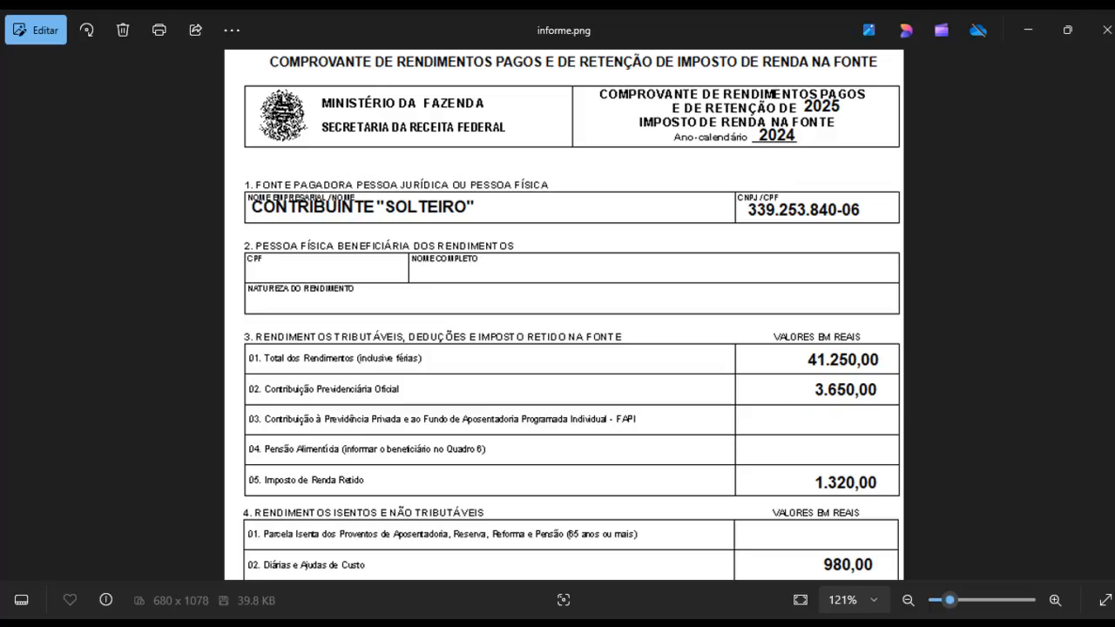
Switch to IRPF 2025 and open the options for starting a new declaration
left_click(371, 624)
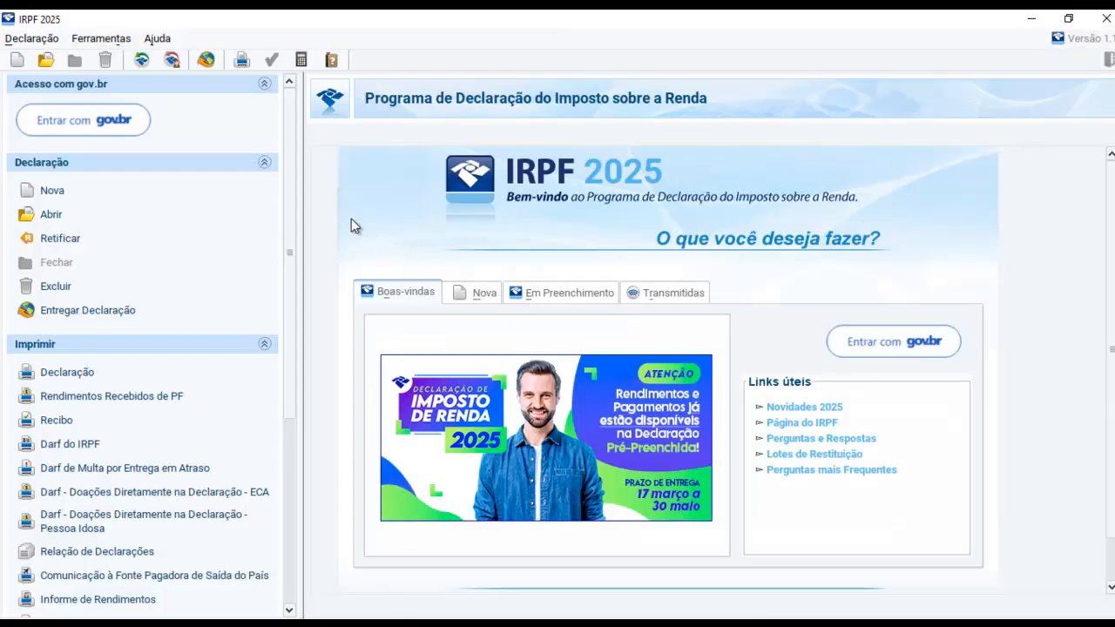
left_click(476, 293)
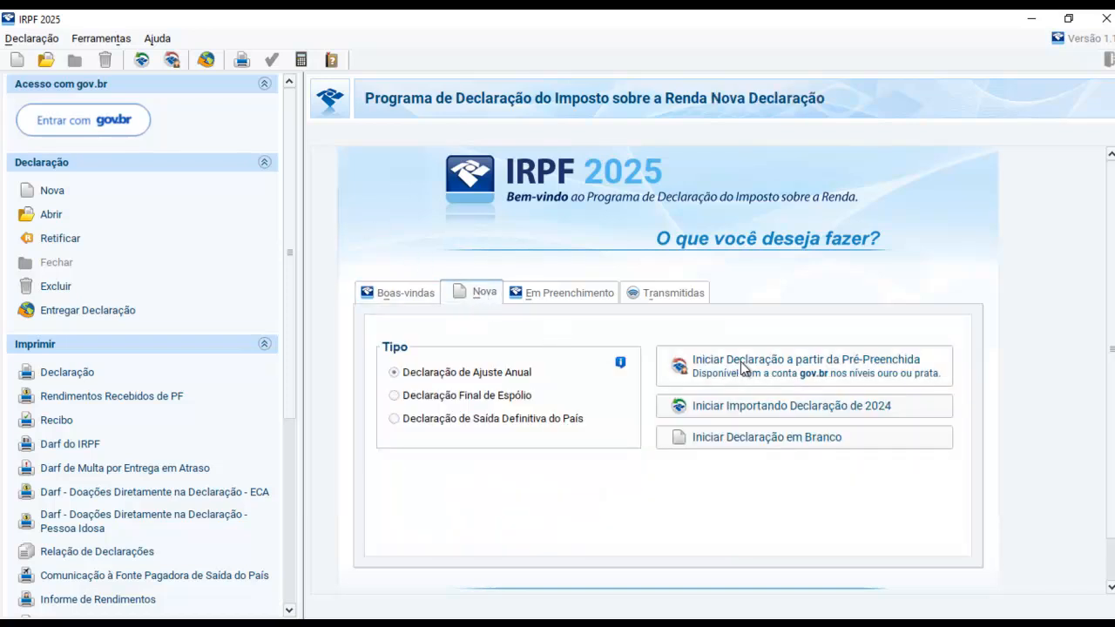
left_click(924, 370)
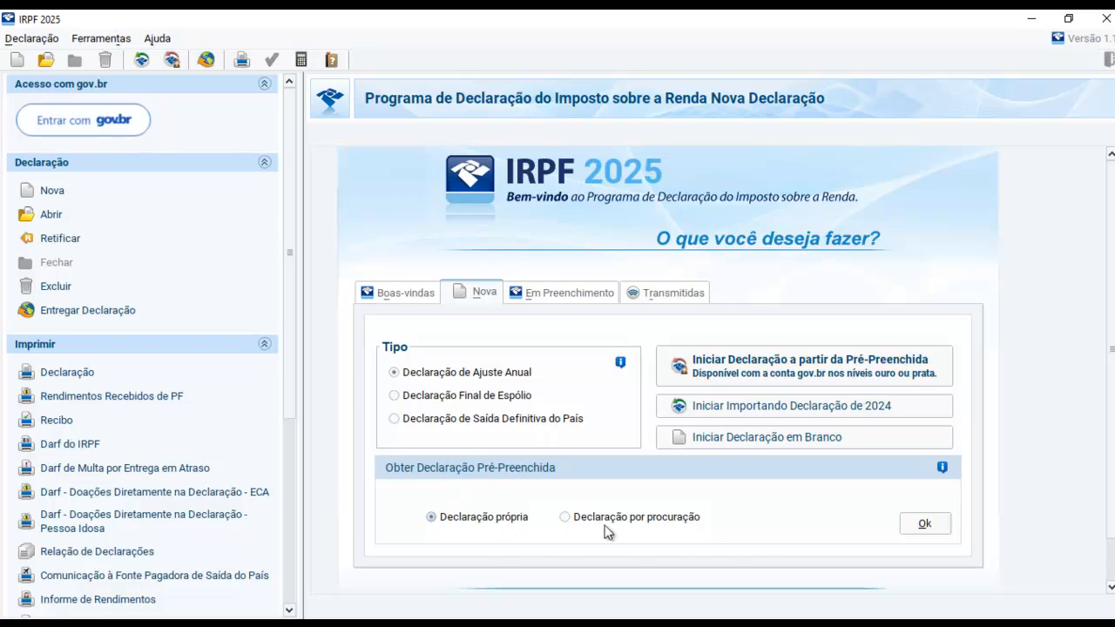
left_click(921, 530)
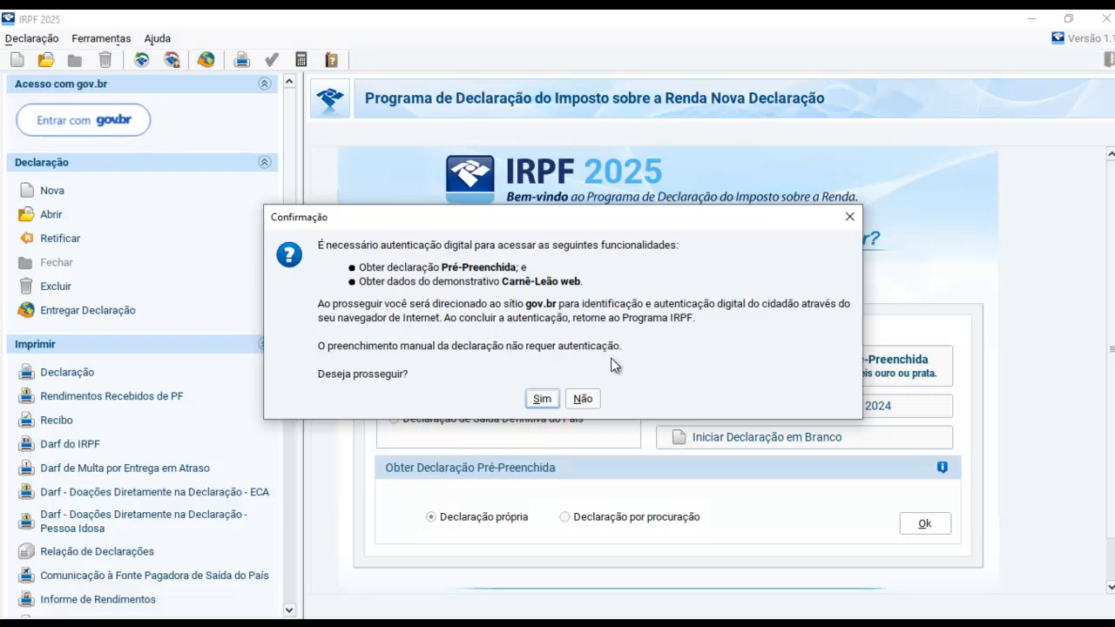
left_click(583, 399)
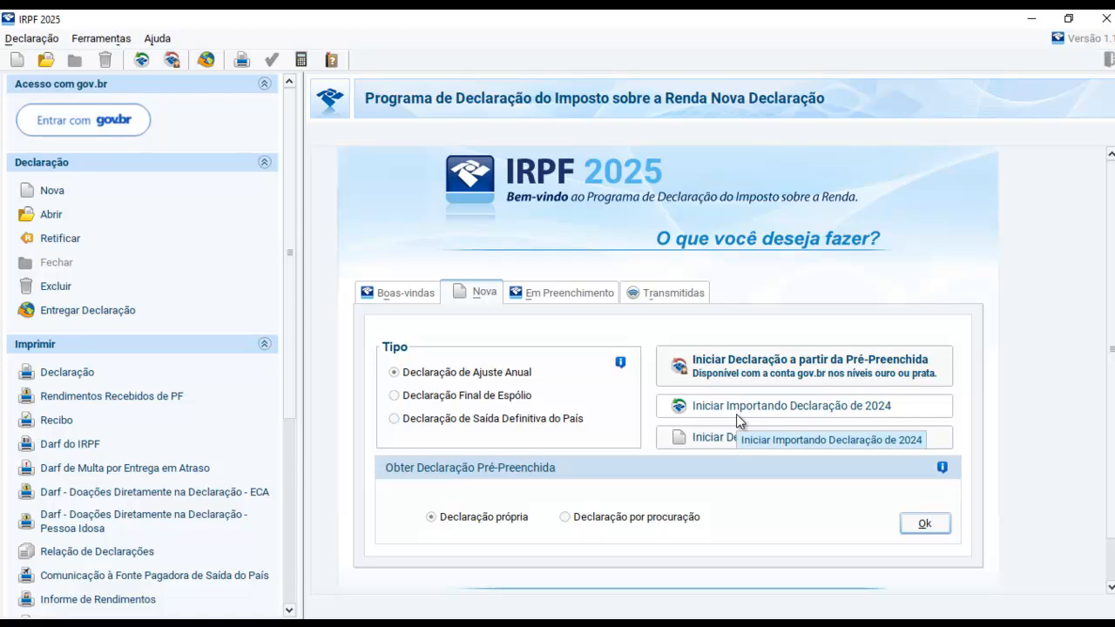
left_click(879, 406)
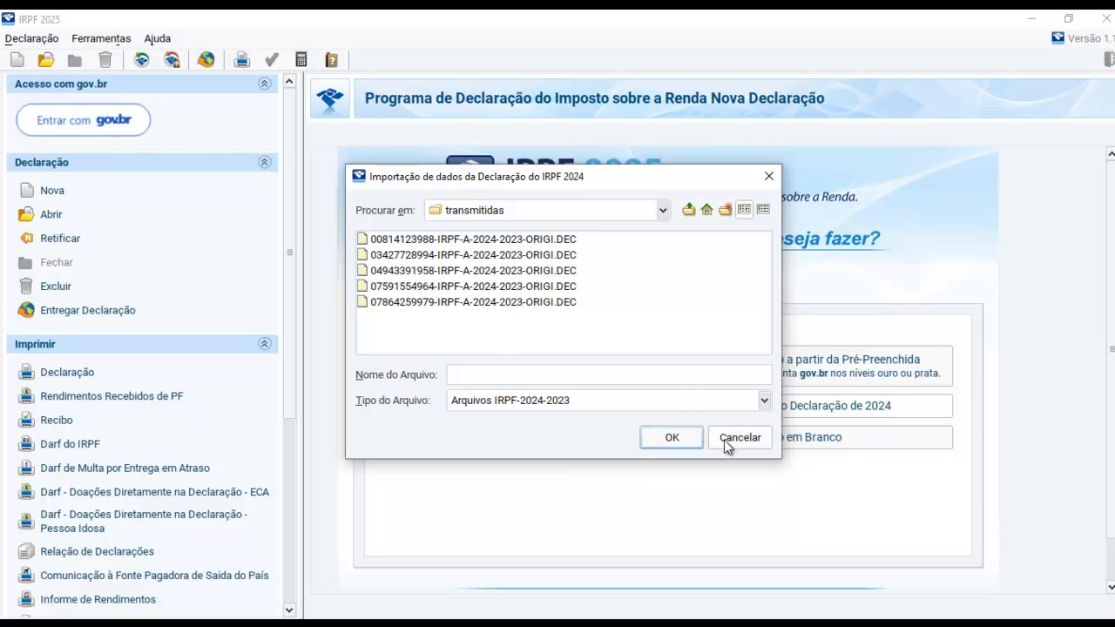
left_click(736, 438)
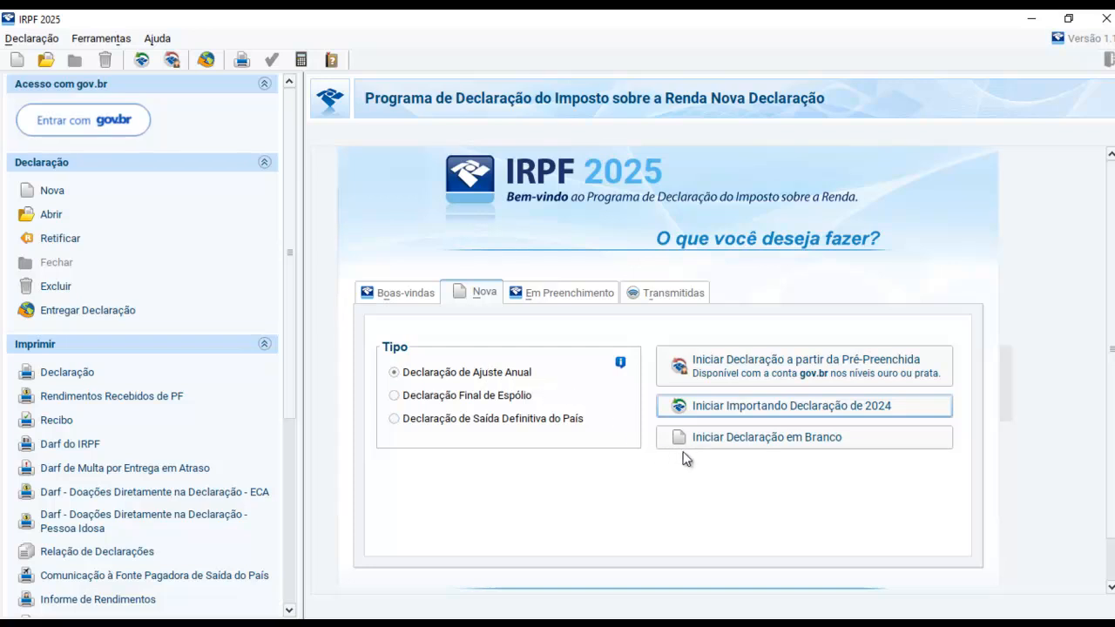
Create a blank Declaração de Ajuste Anual with the taxpayer's CPF and name, accepting the notice about the taxation option
left_click(751, 445)
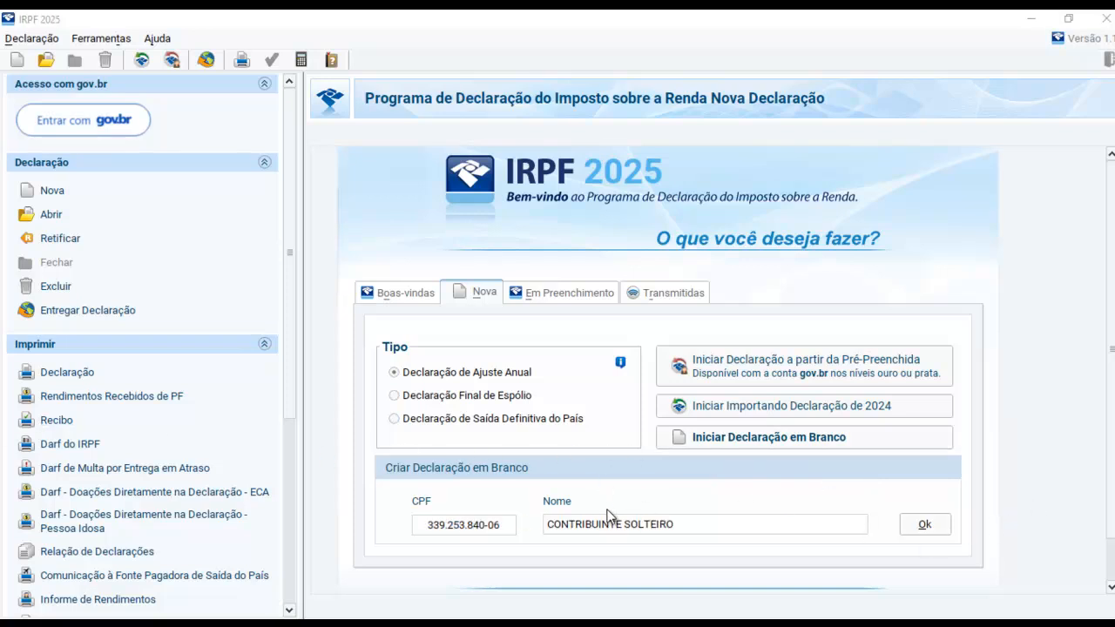
left_click(932, 525)
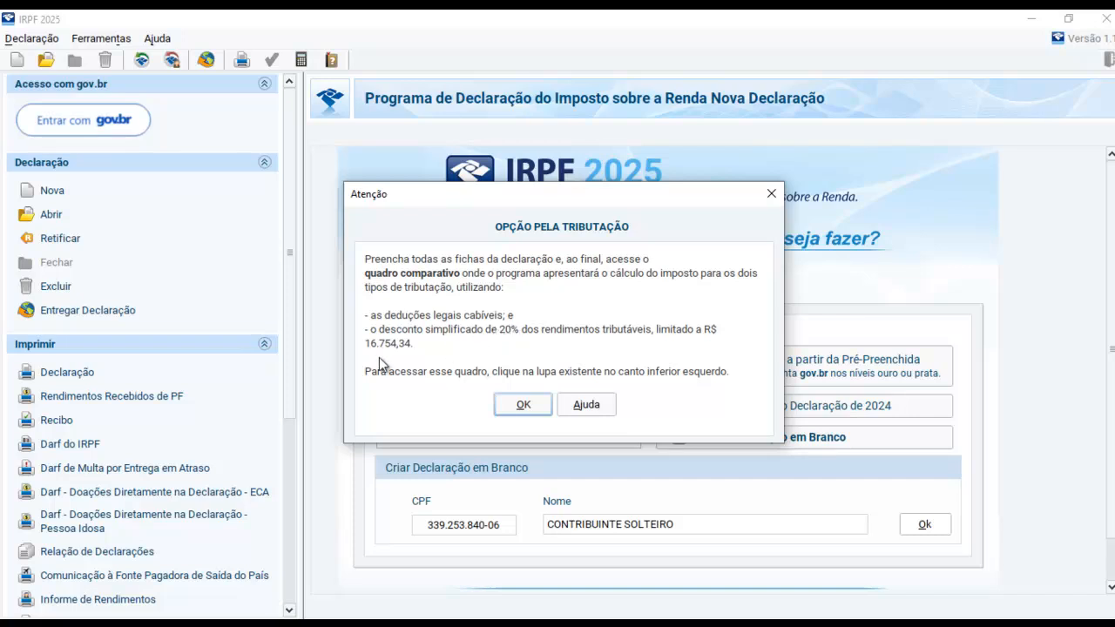
left_click(527, 408)
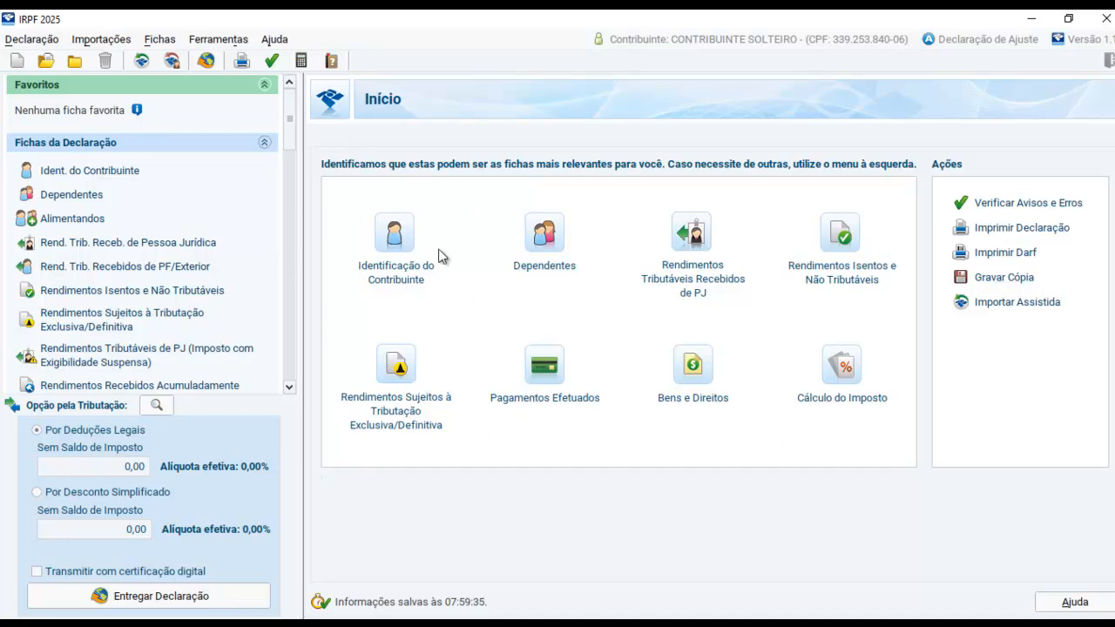
Open the taxpayer identification form and set the declaration type to Declaração de Ajuste Anual Original
left_click(398, 280)
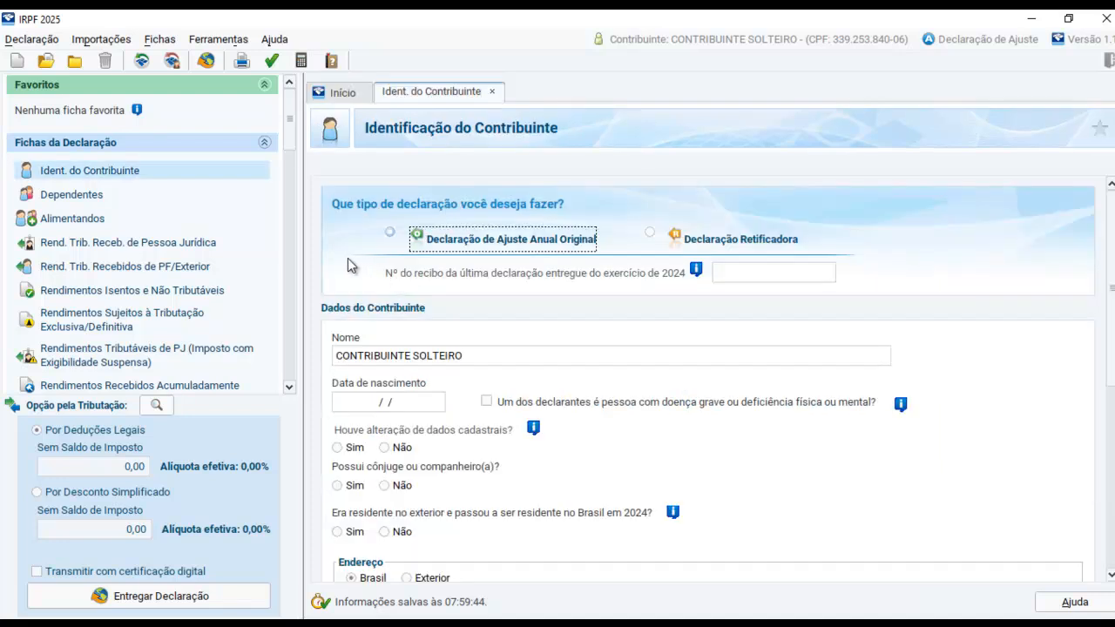
left_click(389, 232)
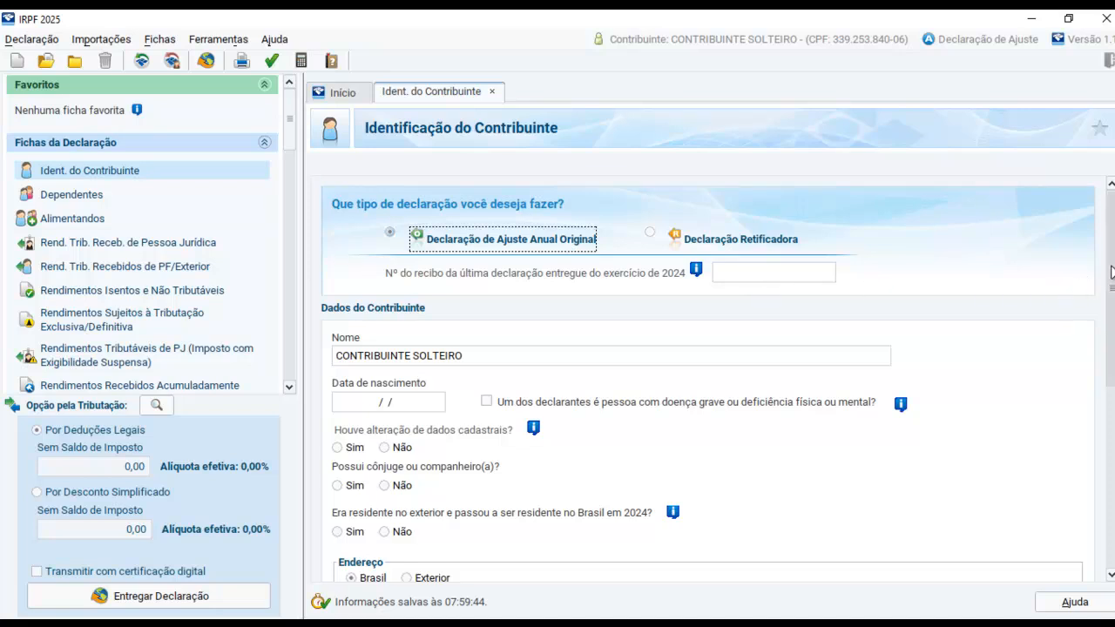
Fill in the taxpayer's birth date, Brazilian address, phone and e-mail, answering Não to the registration change, spouse and foreign residence questions
scroll(1107, 323, "down", 3)
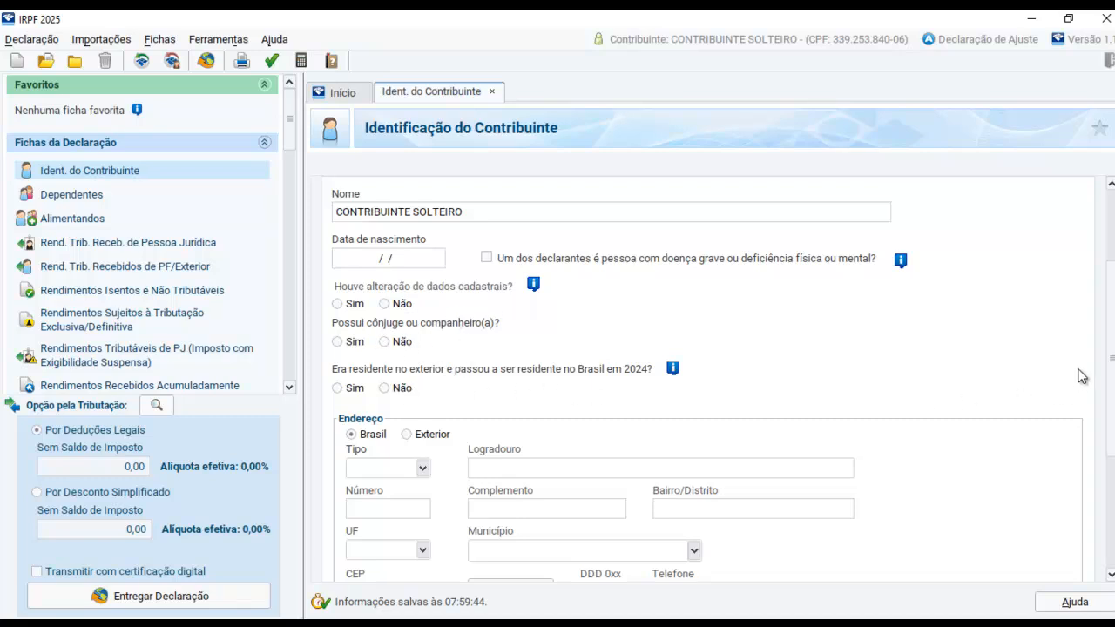
scroll(1110, 362, "down", 2)
scroll(1061, 333, "down", 5)
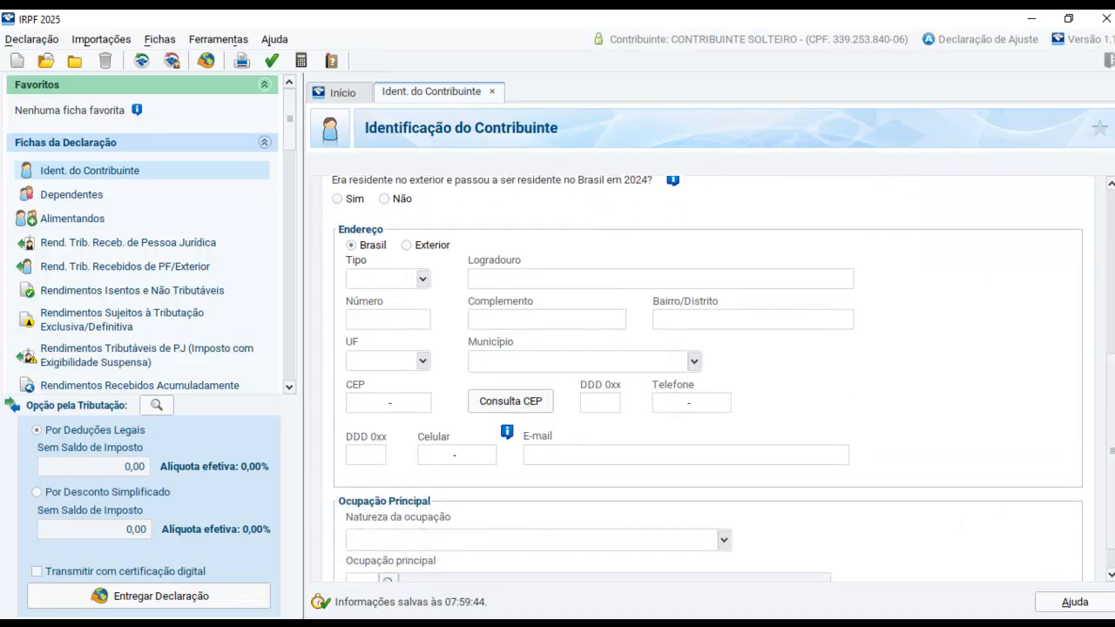
scroll(1103, 430, "down", 1)
scroll(1103, 438, "up", 8)
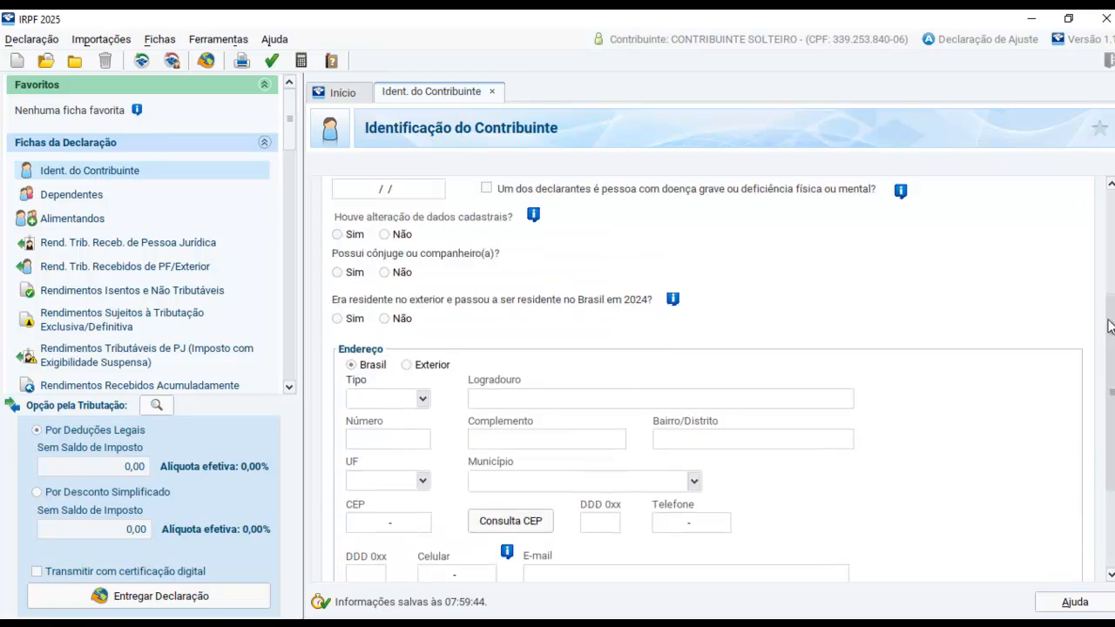
scroll(1103, 435, "down", 2)
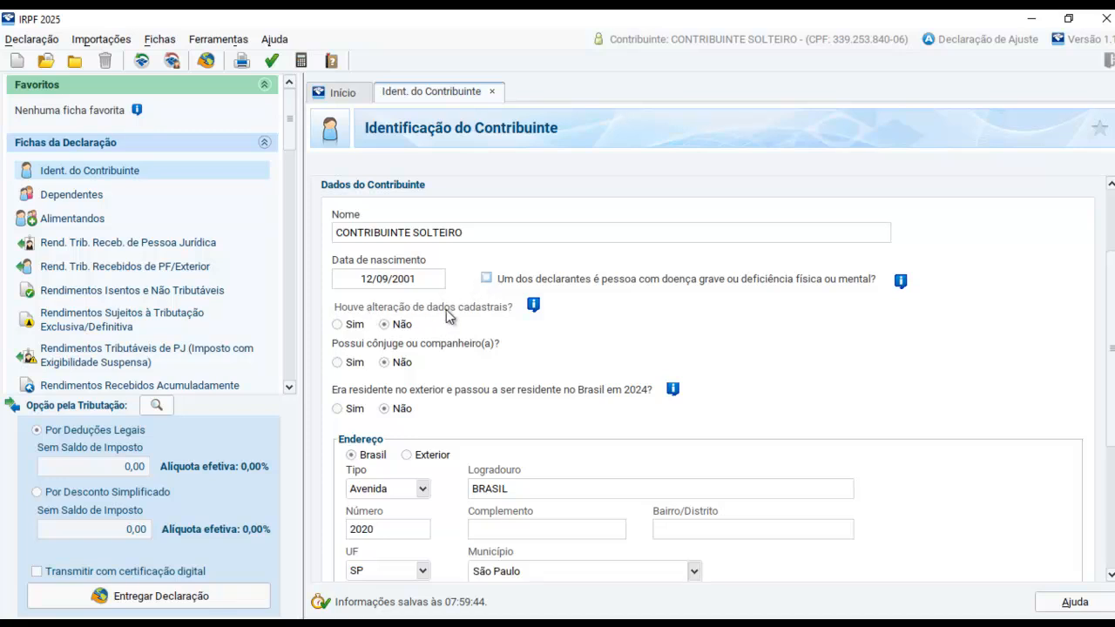
scroll(906, 362, "down", 3)
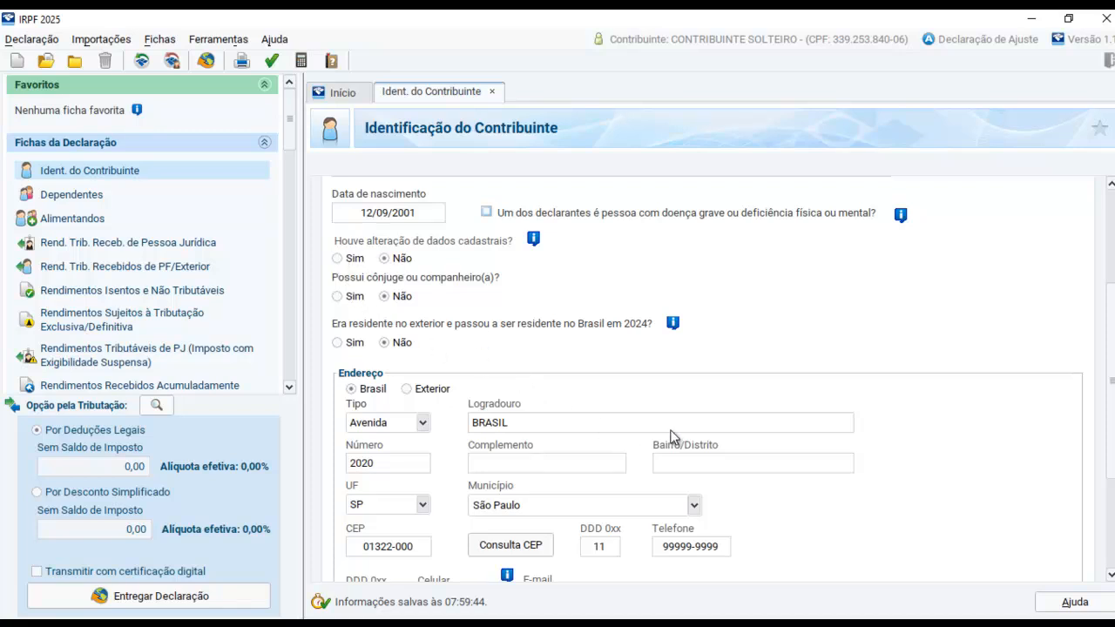
scroll(1110, 501, "down", 3)
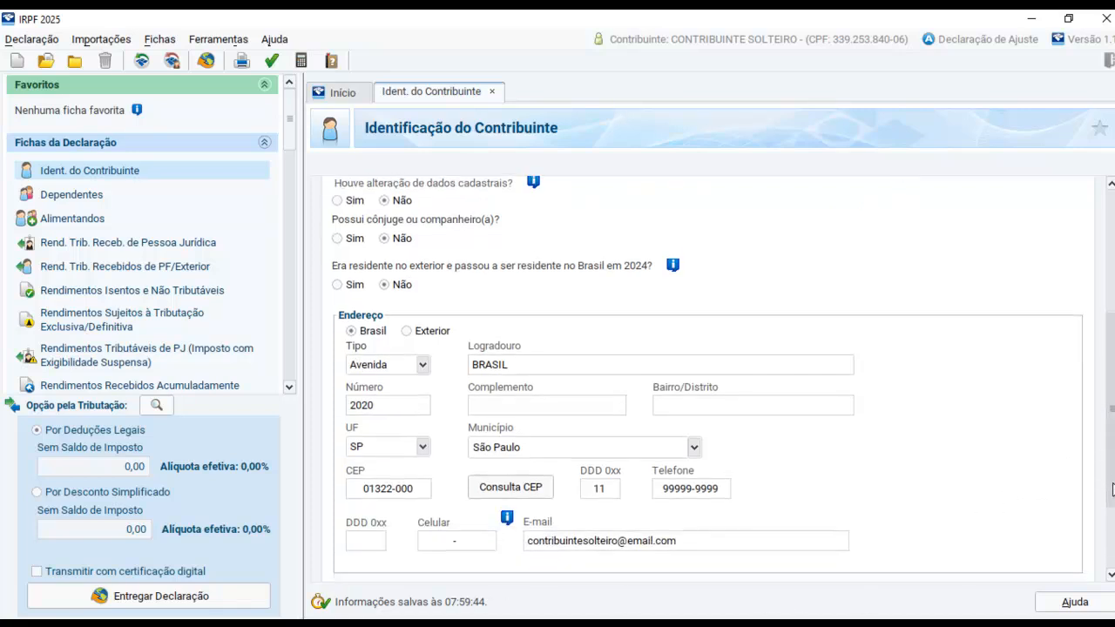
scroll(1111, 498, "up", 1)
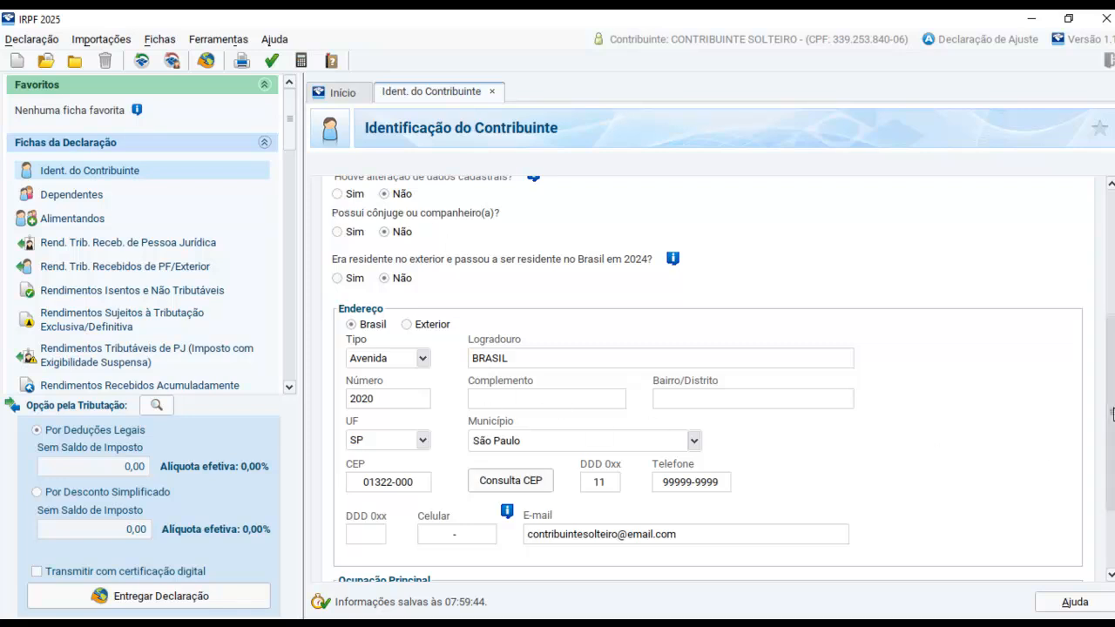
scroll(417, 282, "up", 3)
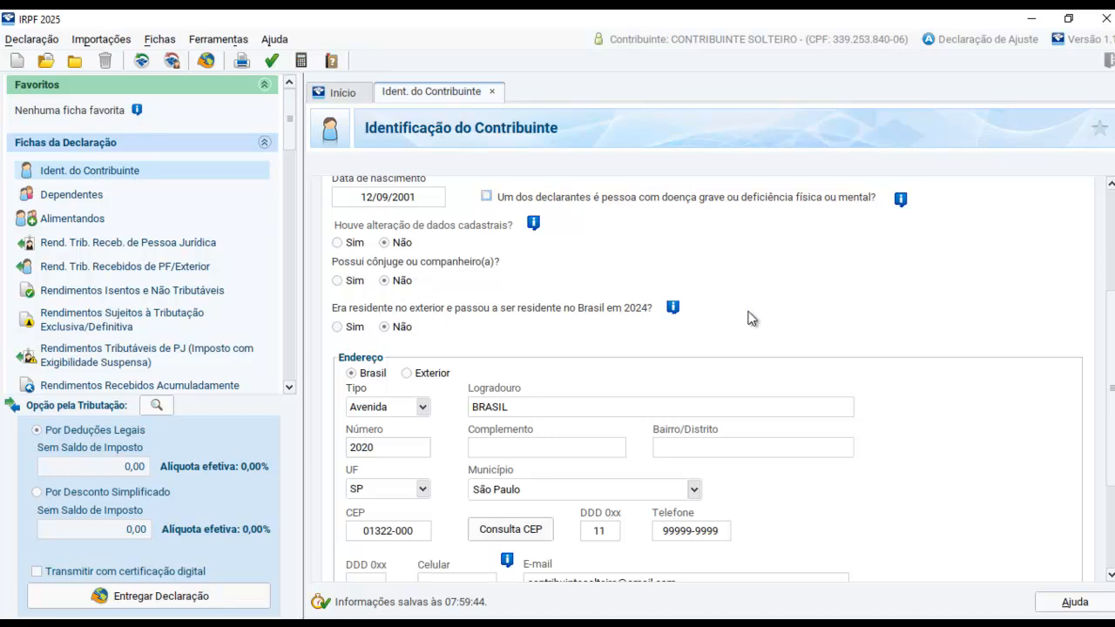
scroll(1102, 321, "down", 5)
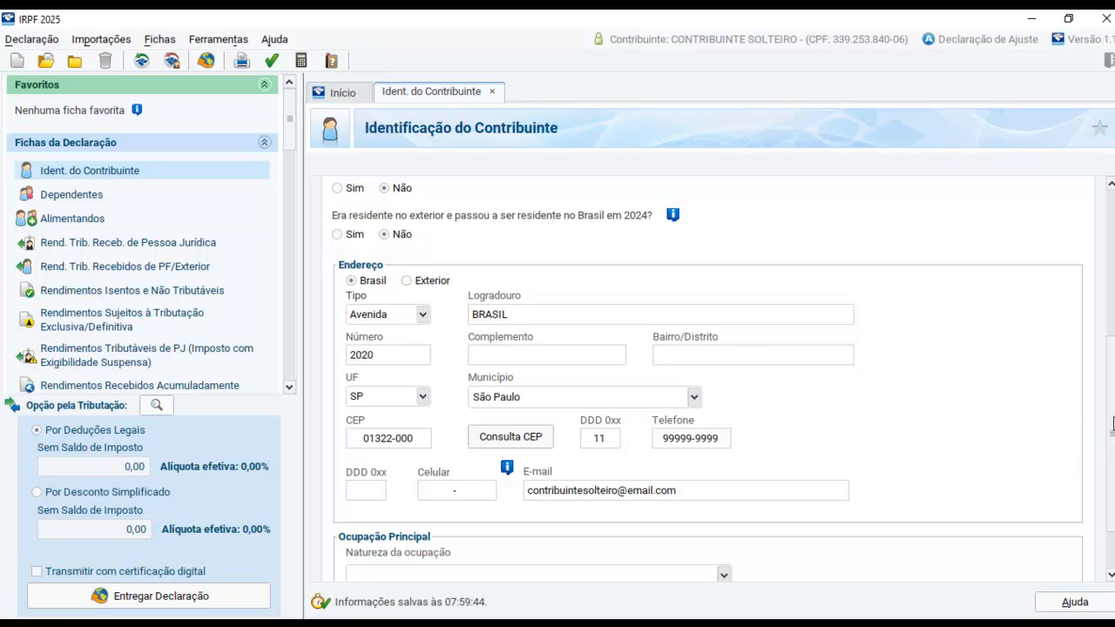
Set the occupation nature to 01 - Empregado de empresa do setor privado and the main occupation to 529, Vendedor e prestador de serviços do comércio
scroll(1112, 424, "down", 2)
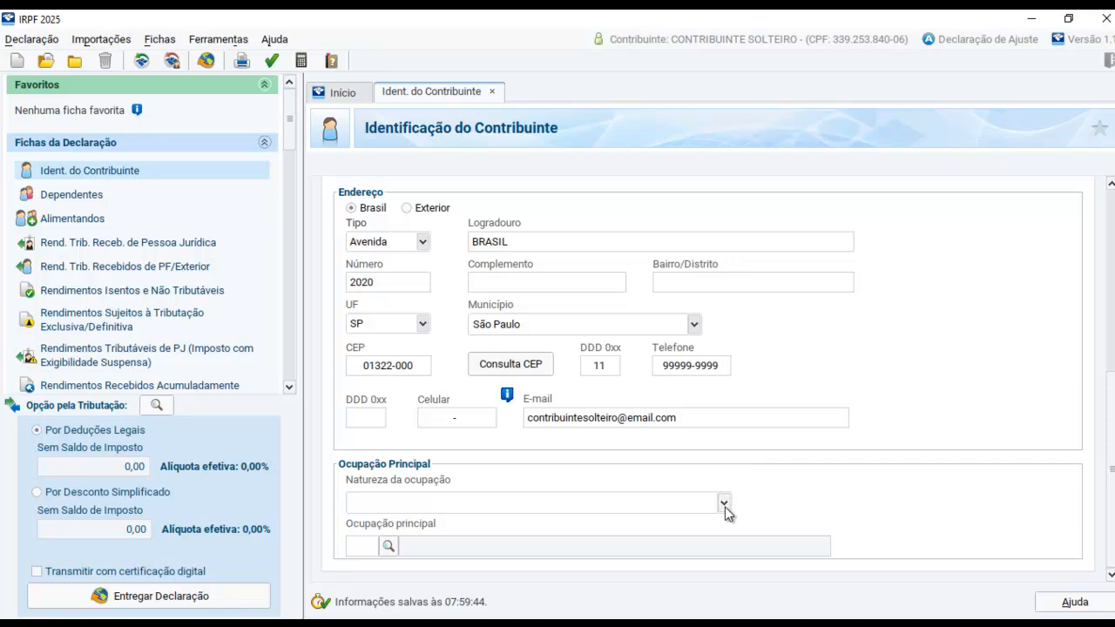
left_click(723, 503)
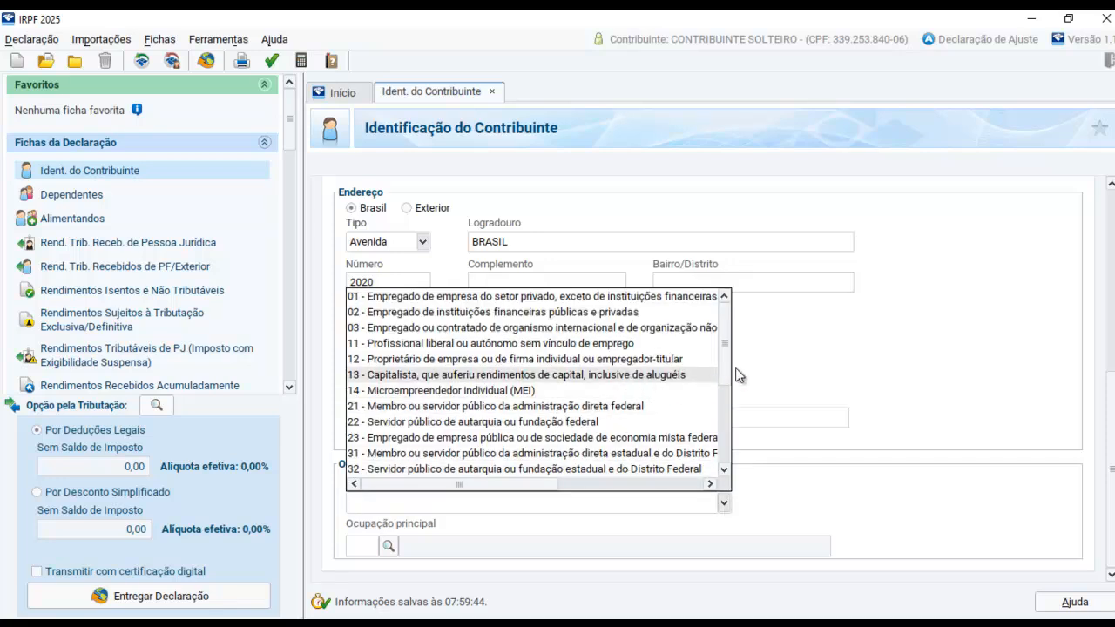
left_click_drag(728, 360, 727, 363)
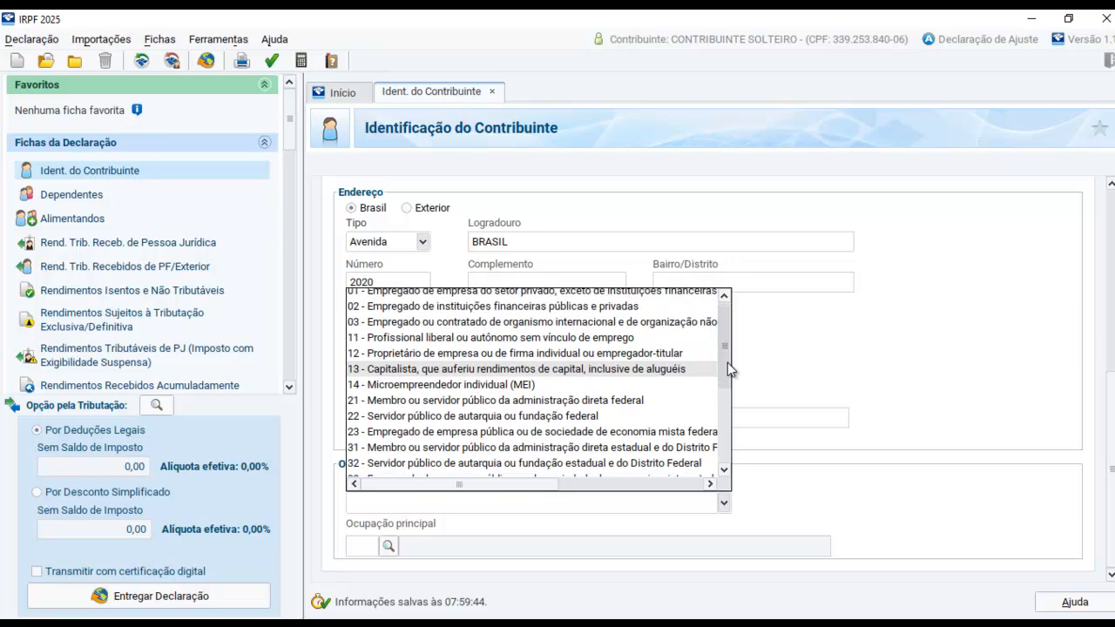
left_click_drag(727, 363, 726, 425)
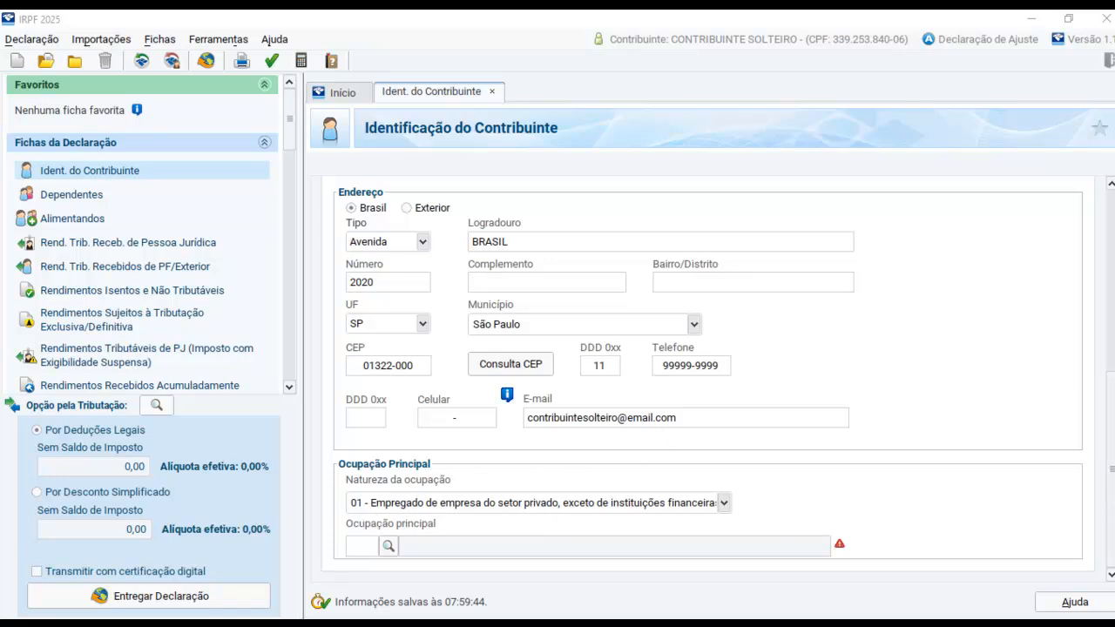
left_click(388, 546)
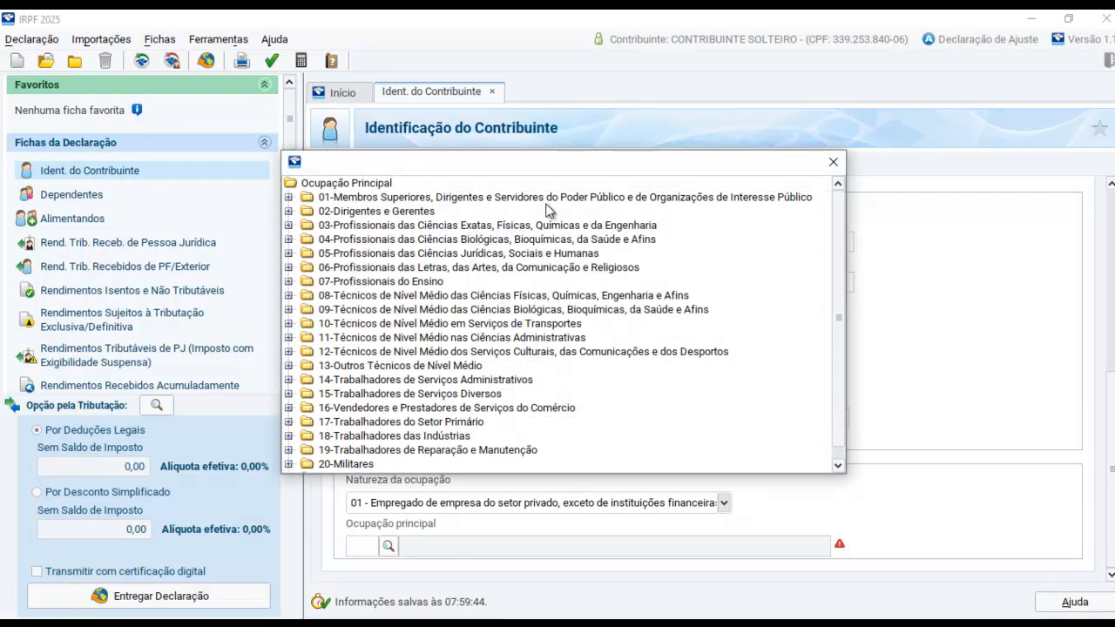
left_click_drag(563, 167, 584, 129)
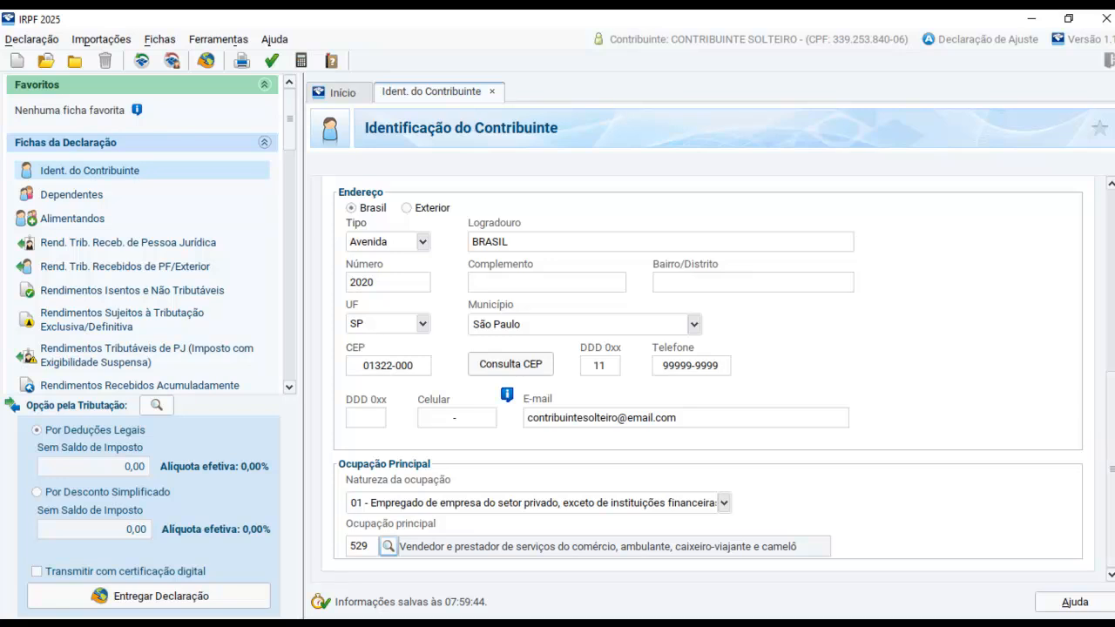
mouse_move(1111, 477)
left_mouse_down()
mouse_move(1112, 449)
mouse_move(1113, 485)
left_mouse_up()
left_click_drag(1112, 477, 1082, 505)
scroll(384, 304, "up", 5)
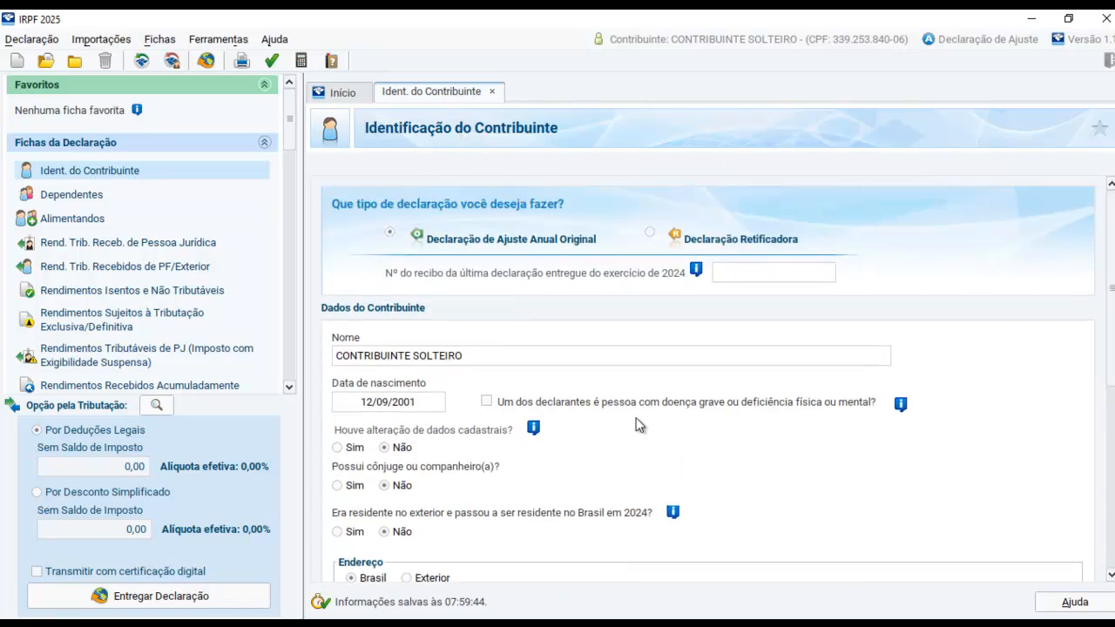
Open the titular's form for taxable income received from Pessoa Jurídica and consult the income statement informe.png
left_click(74, 198)
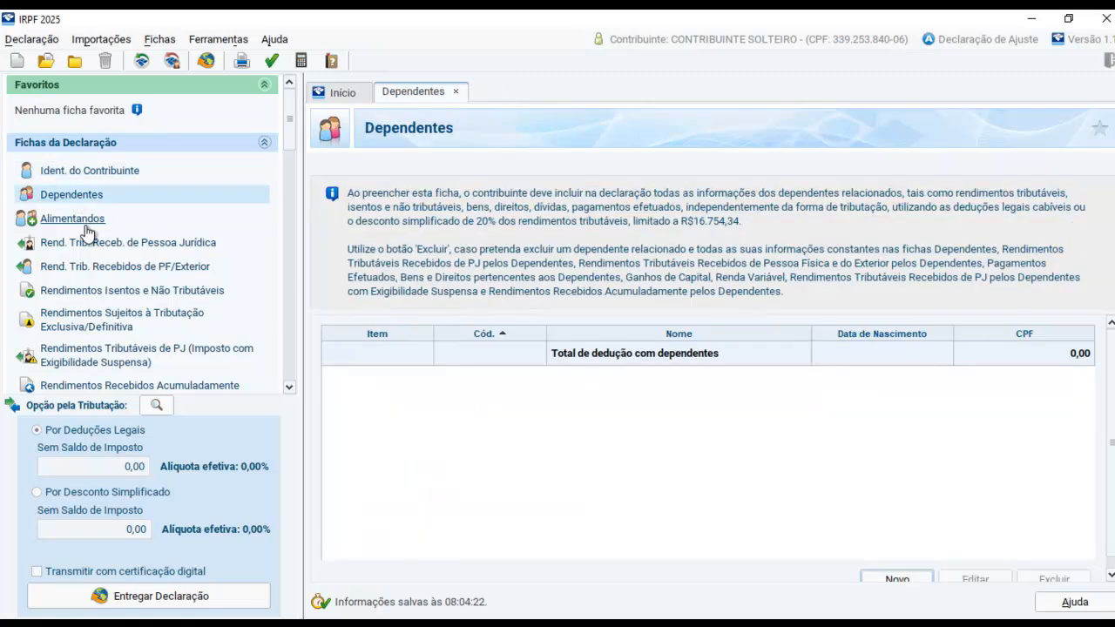
left_click(83, 224)
left_click(98, 243)
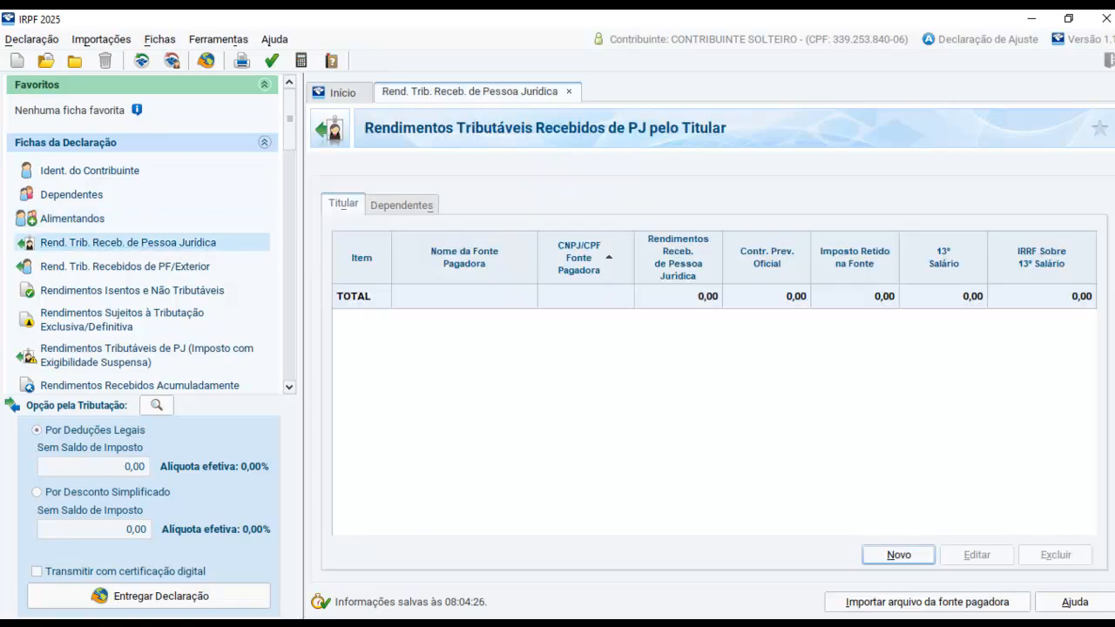
left_click_drag(1114, 218, 689, 119)
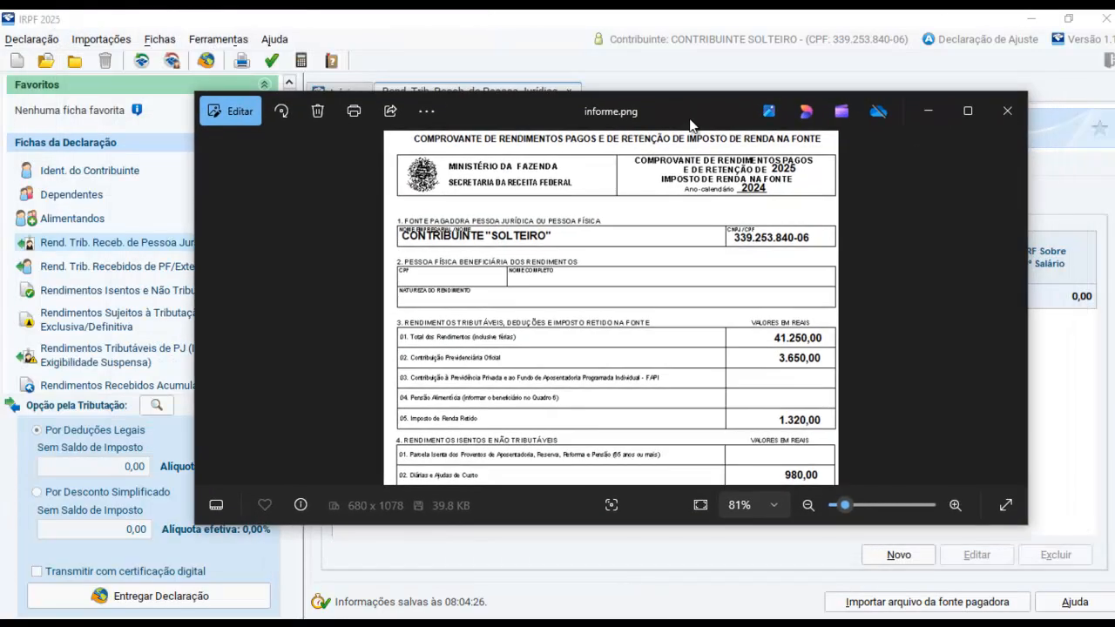
left_click(967, 111)
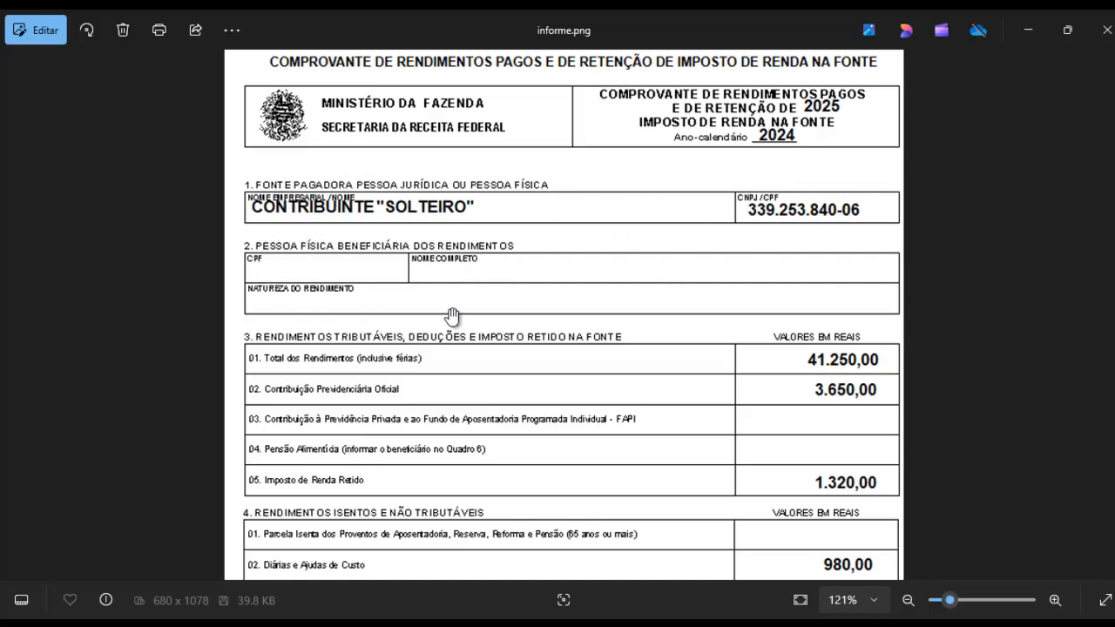
left_click(1026, 31)
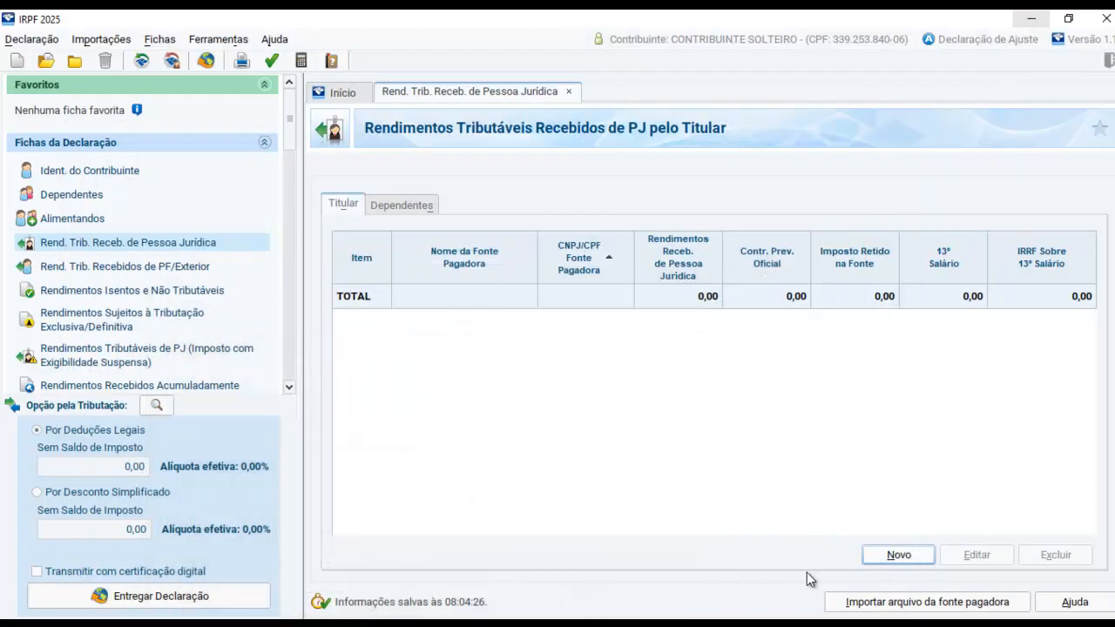
Add a new taxable income record and enter the paying source's CNPJ and the name EMPRESA TESTE
left_click(919, 602)
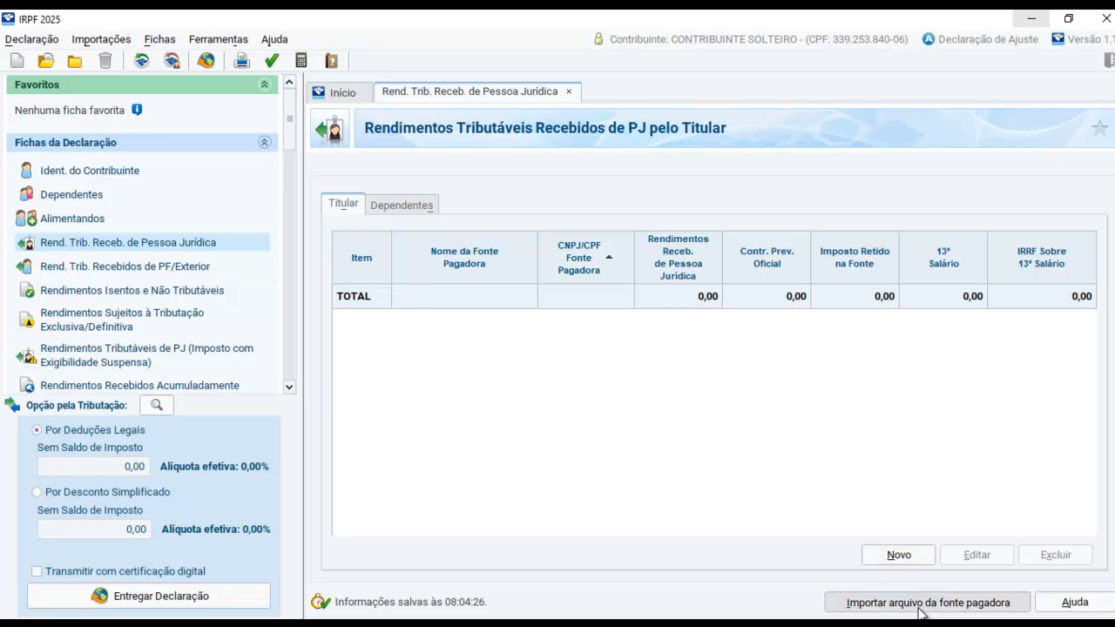
left_click(738, 442)
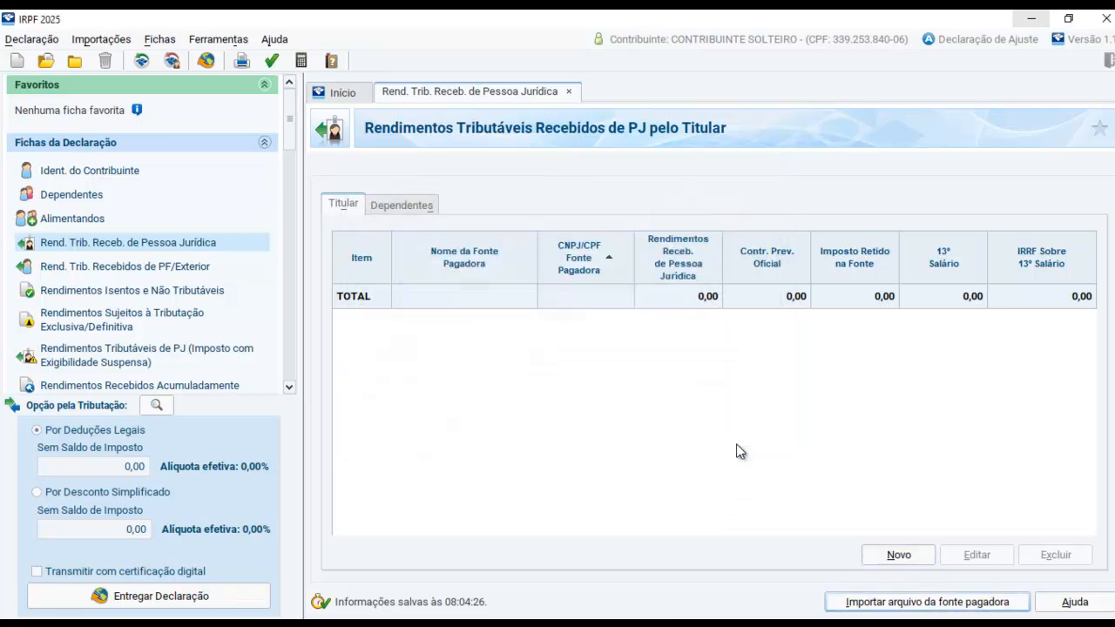
left_click(902, 555)
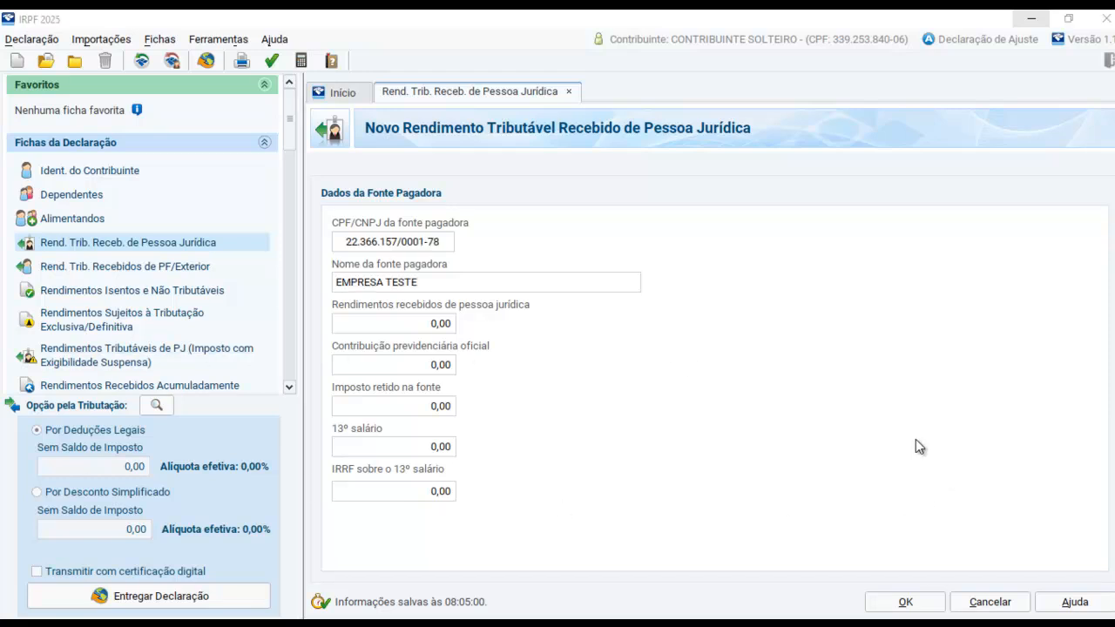
left_click(916, 439)
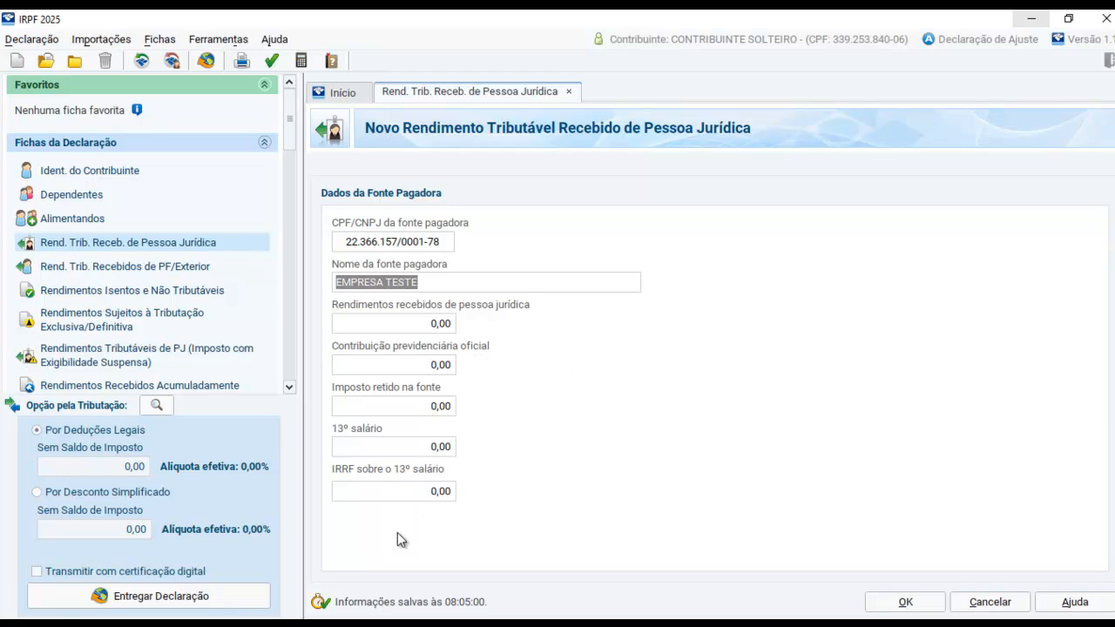
Set Rendimentos recebidos de pessoa jurídica to 41.250,00, taken from section 3 of the income statement
left_click(416, 622)
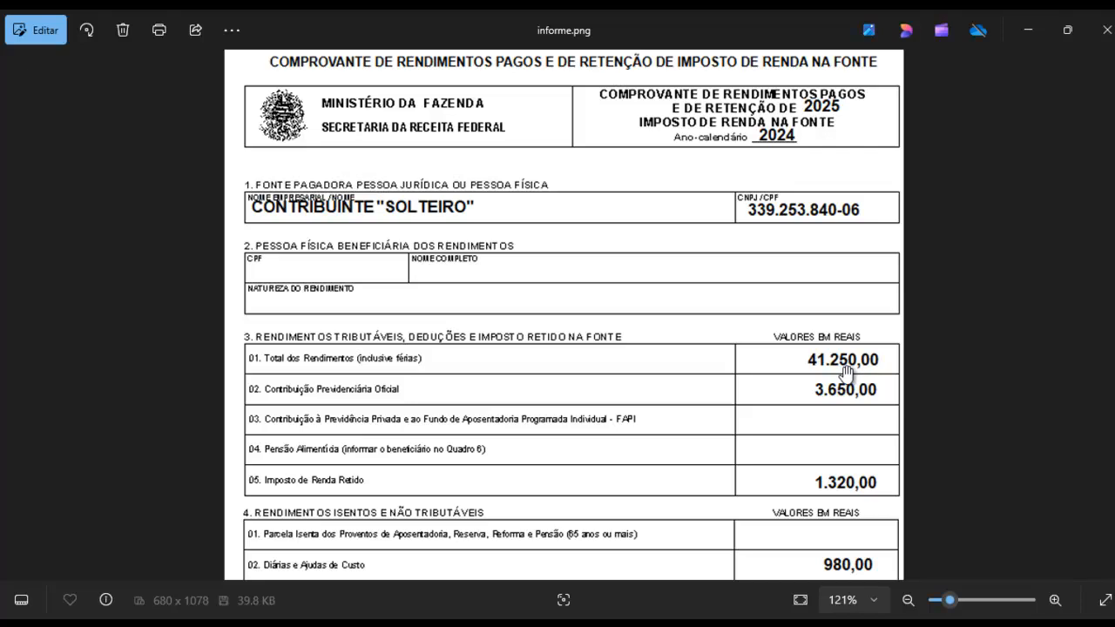
key("alt+Tab")
key("Tab")
type("41.250")
key("Tab")
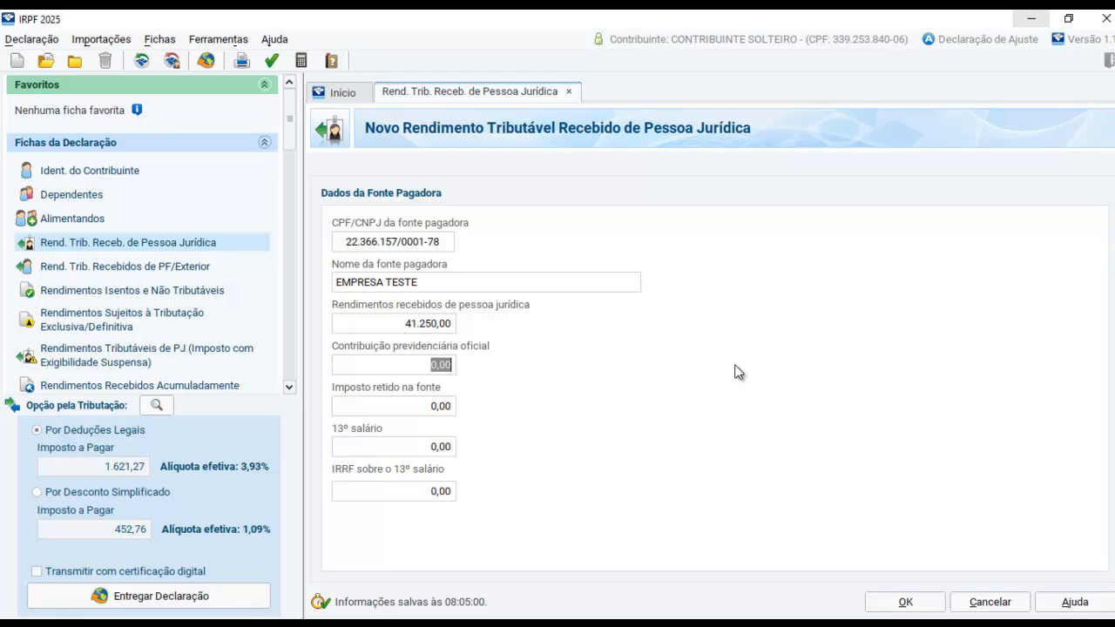
Copy the Contribuição previdenciária oficial of 3.650,00 and the Imposto retido na fonte of 1.320,00 from the income statement
key("alt+Tab")
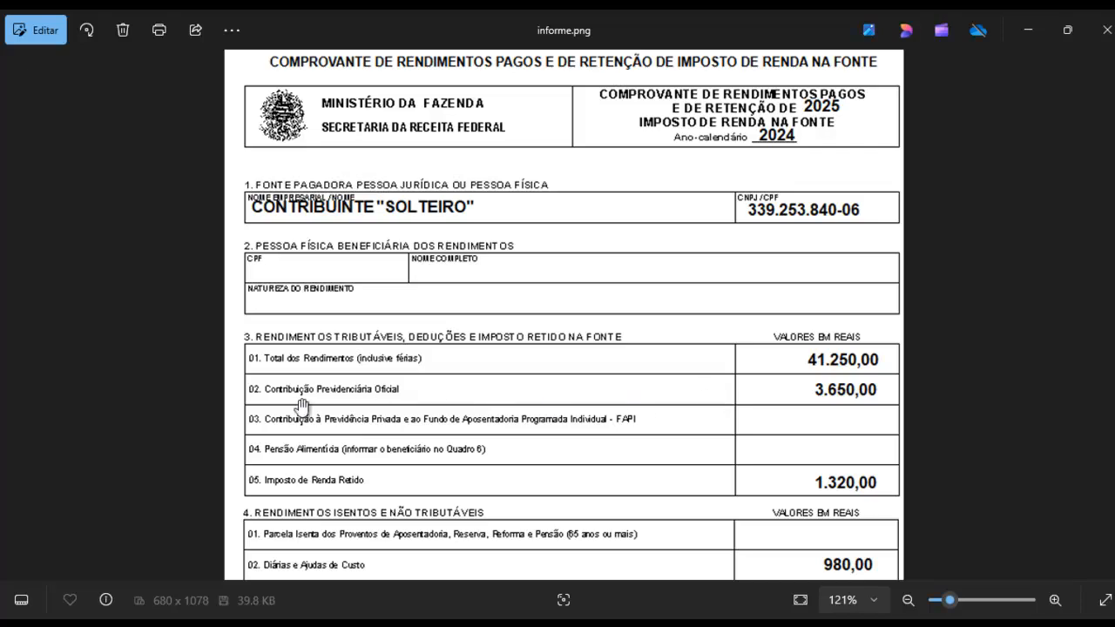
key("alt+Tab")
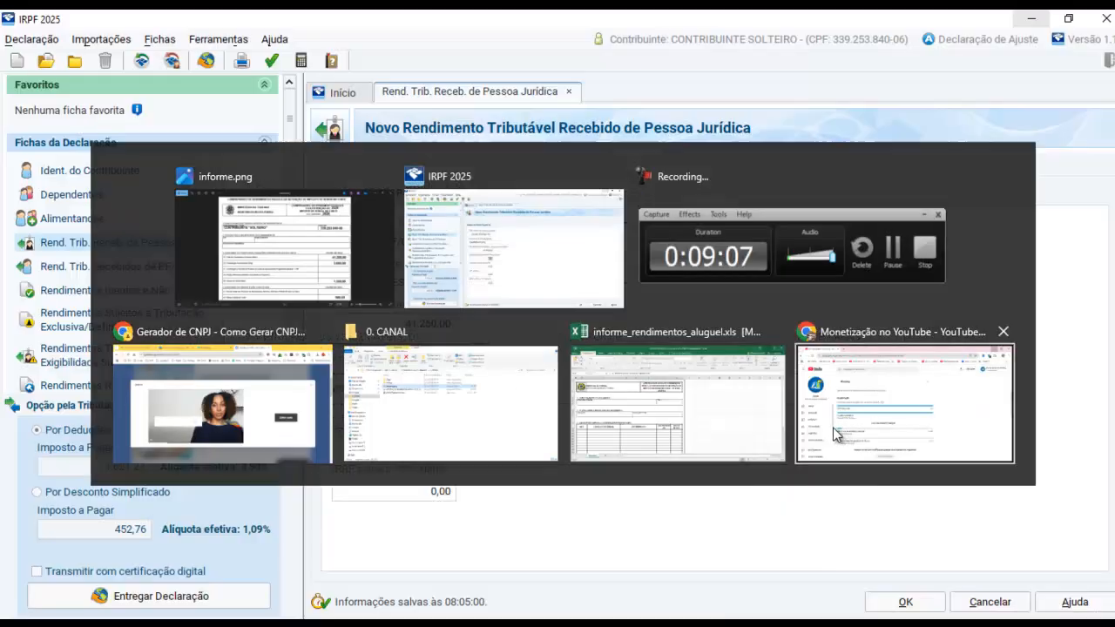
type("3650")
key("Tab")
key("alt+Tab")
scroll(762, 374, "down", 1)
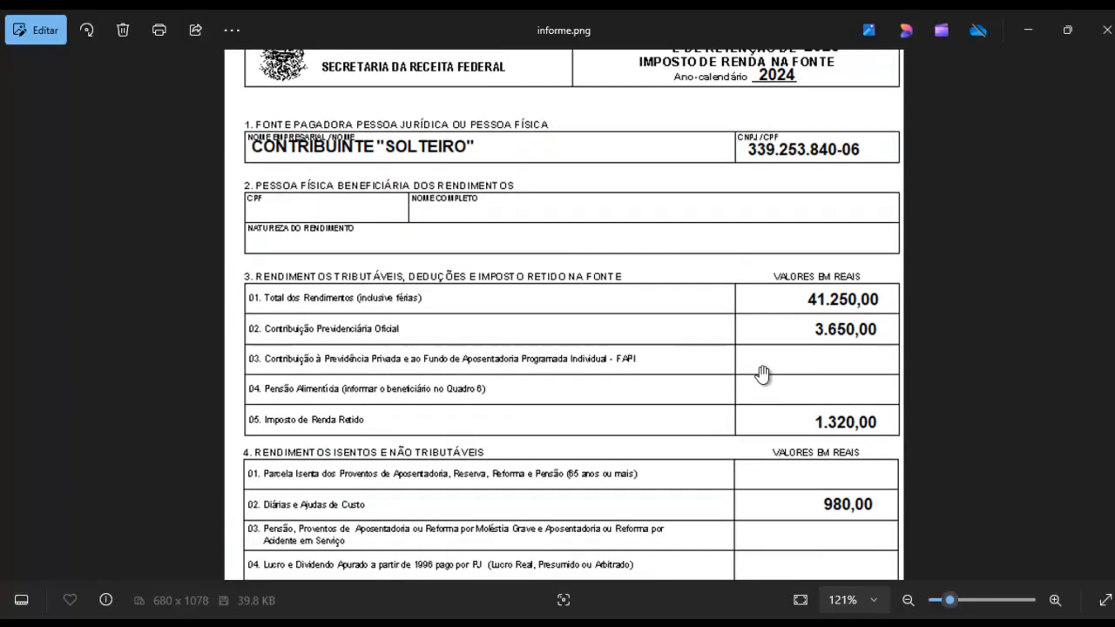
key("alt+Tab")
type("1320")
key("Tab")
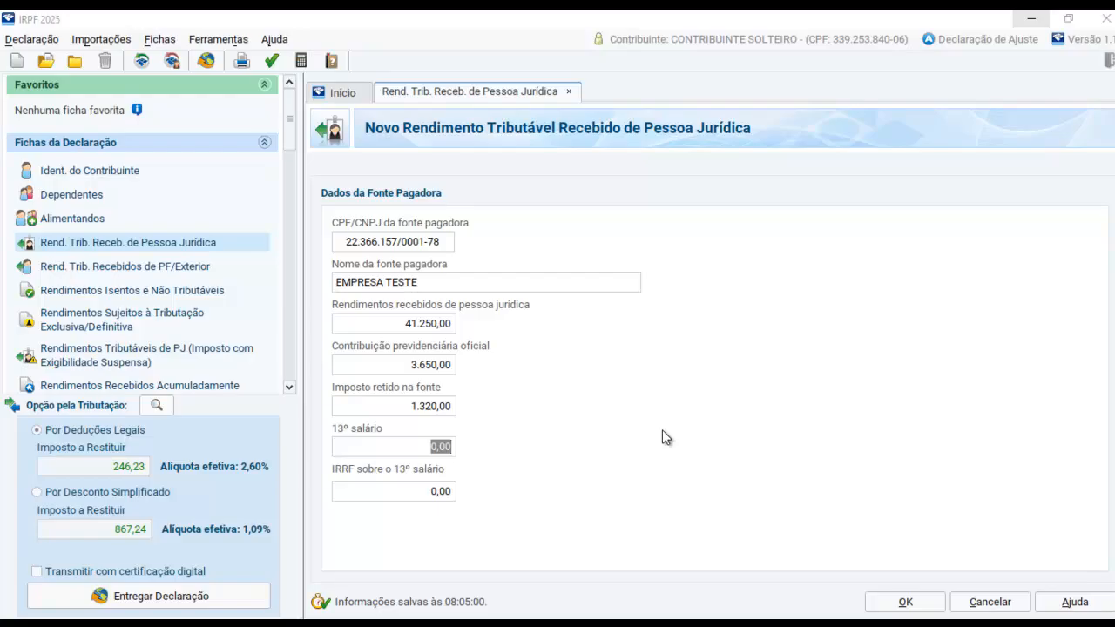
Enter 3.100,00 as 13º salário and 245,00 as IRRF sobre o 13º salário from the income statement, and save the record
key("alt+Tab")
scroll(685, 447, "down", 3)
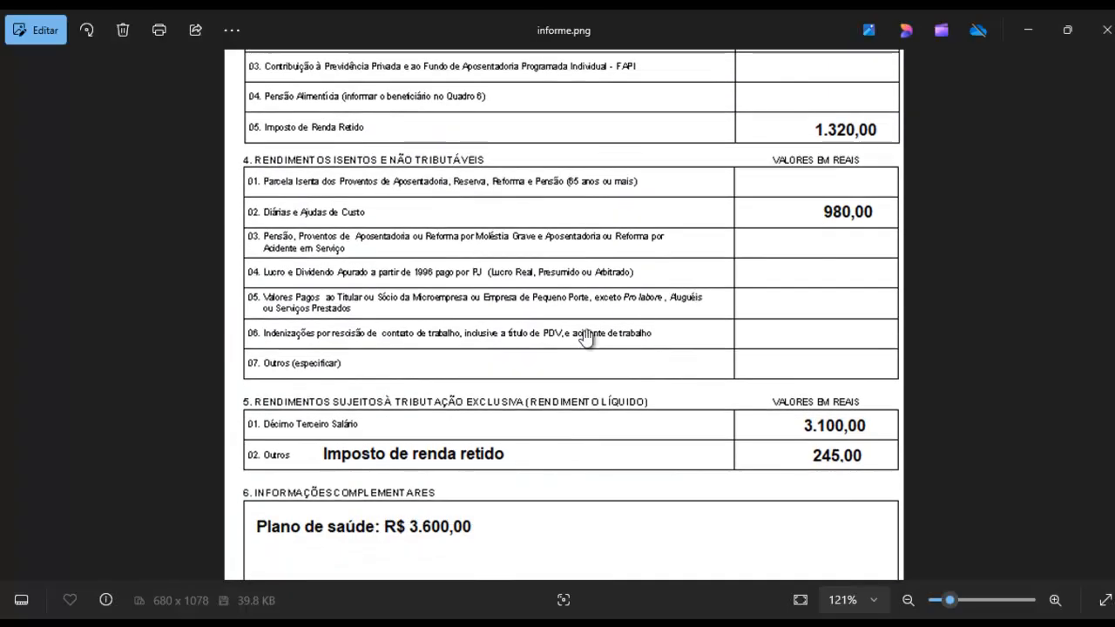
key("alt+Tab")
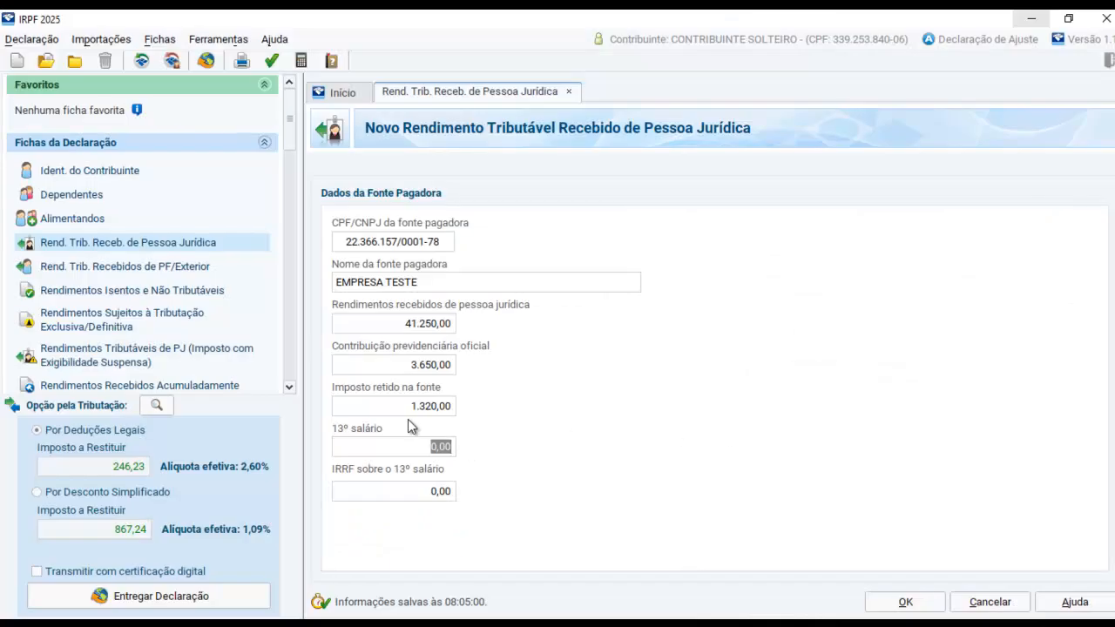
type("3100")
key("Tab")
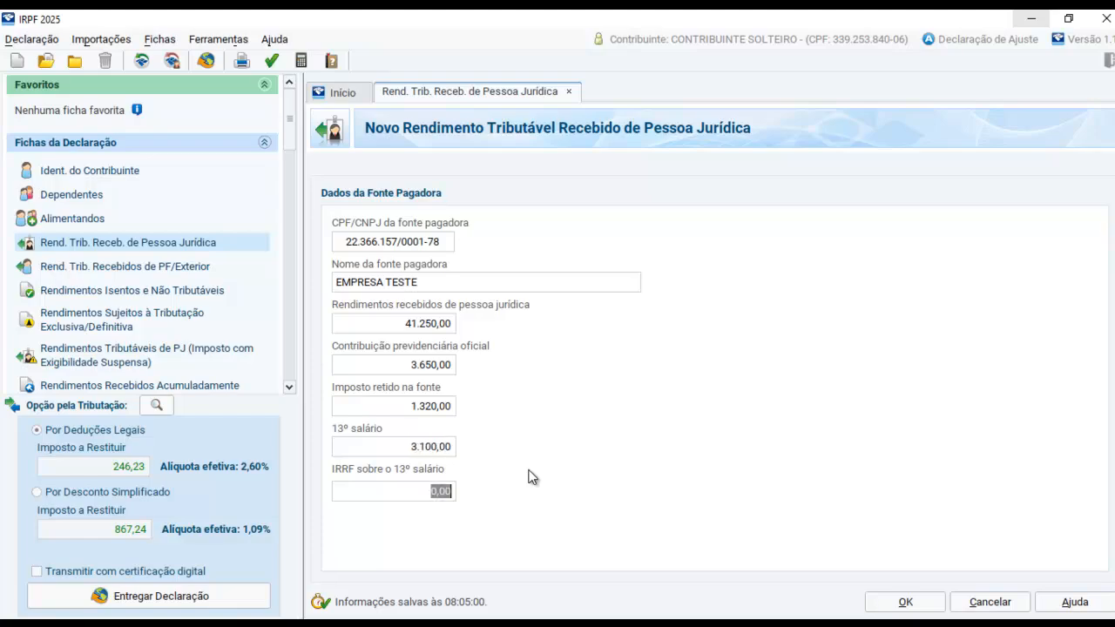
key("alt+Tab")
key("alt+Tab")
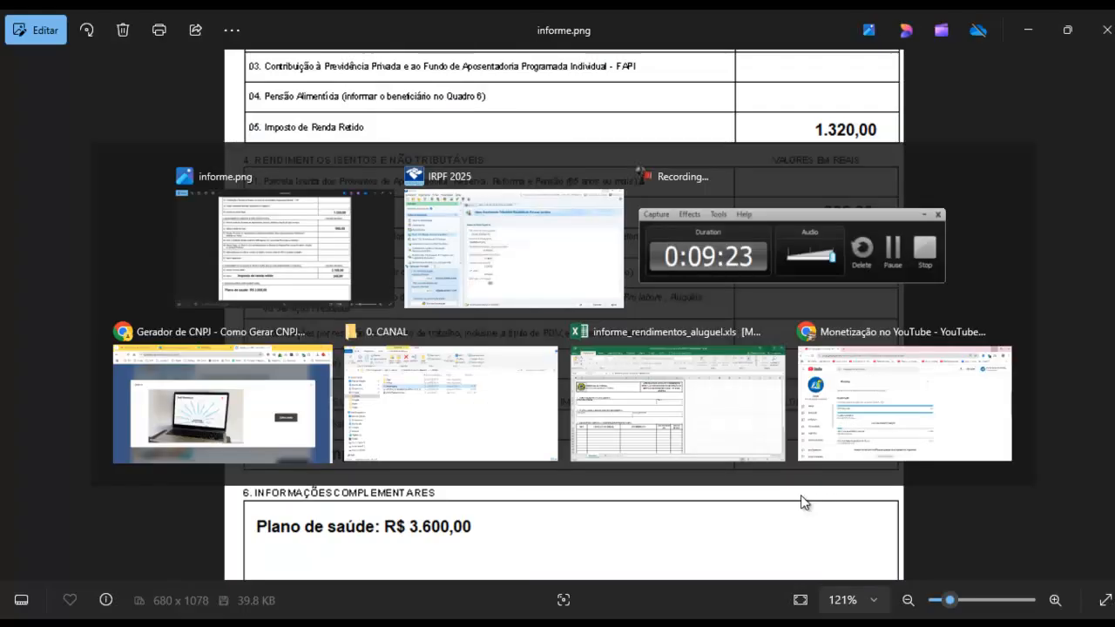
type("245")
key("Tab")
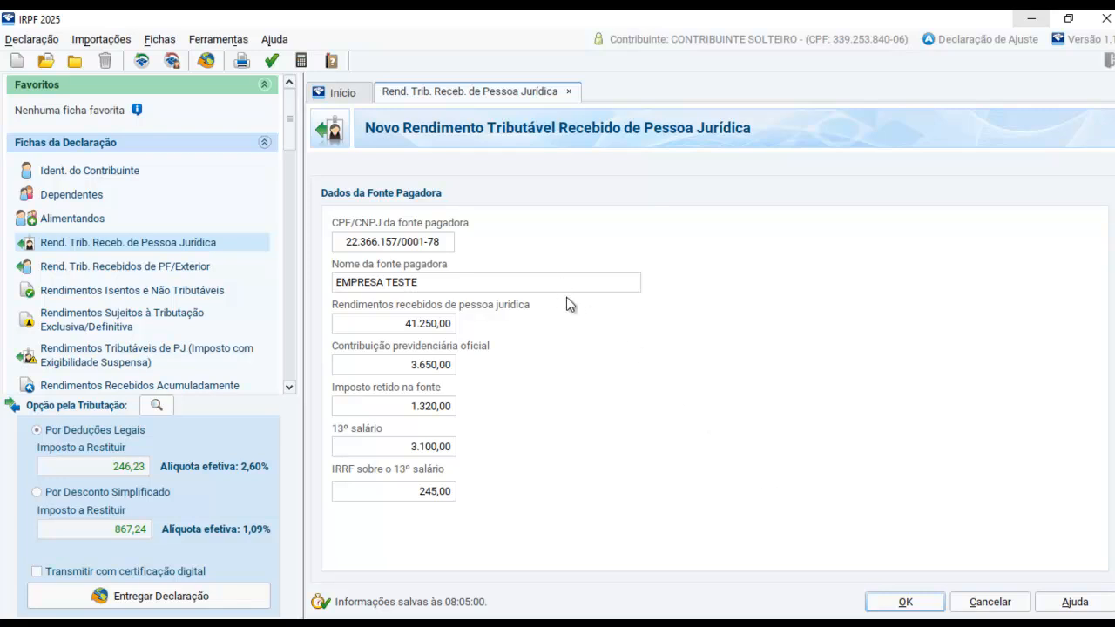
left_click(902, 603)
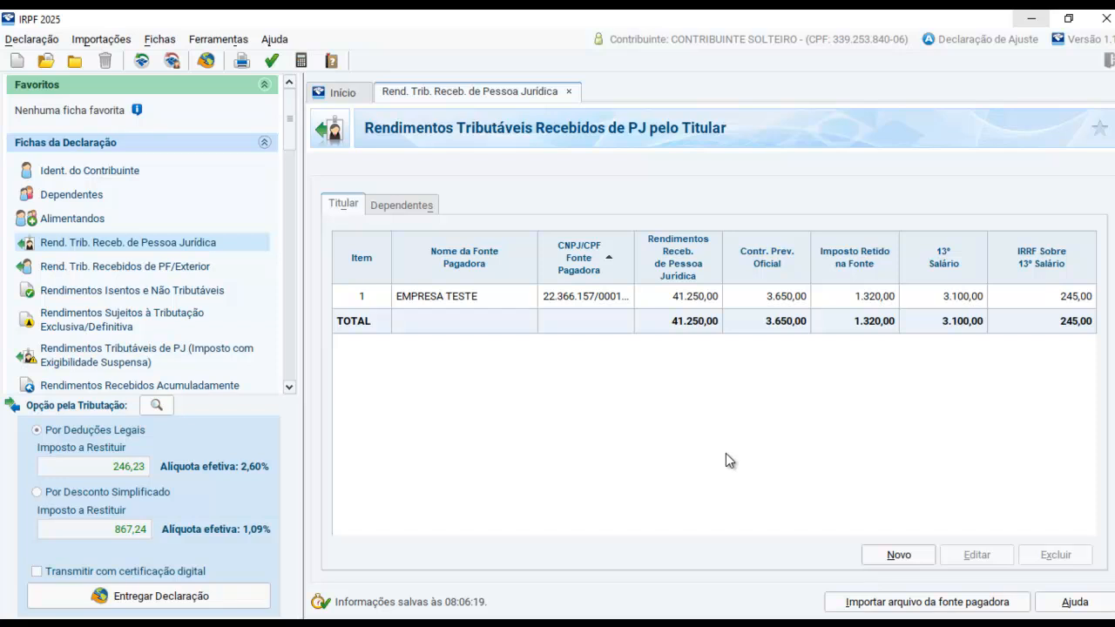
Discard an extra blank income record and set the taxation option to Por Desconto Simplificado
left_click(898, 555)
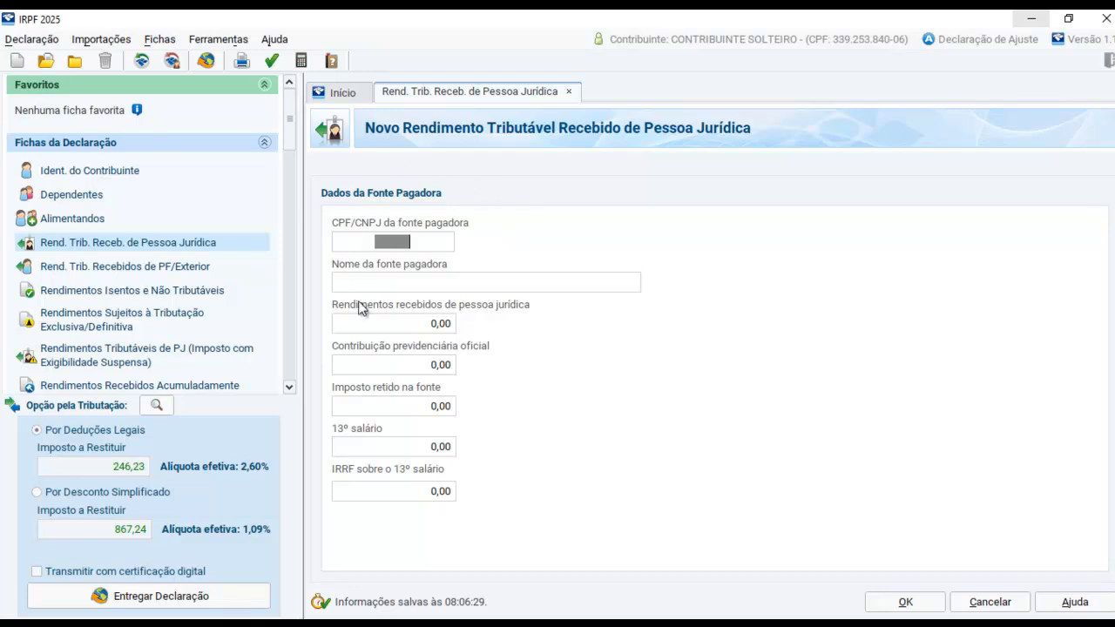
left_click(990, 602)
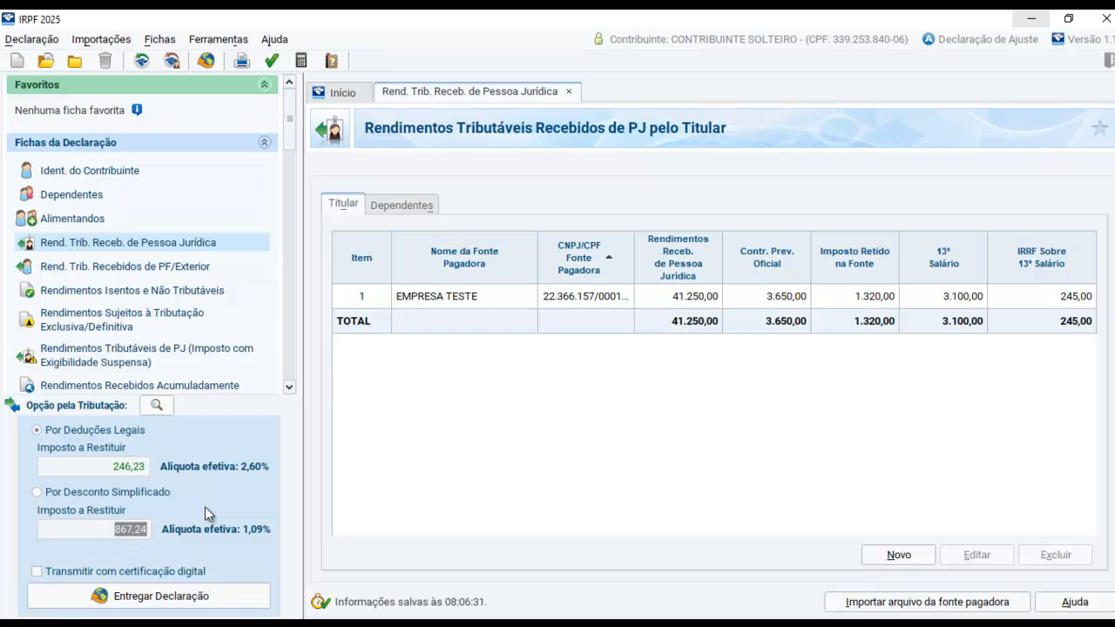
left_click(42, 495)
Check section 4 of the income statement and start a new record under Rendimentos Isentos e Não Tributáveis
key("alt+Tab")
mouse_move(593, 461)
left_mouse_down()
mouse_move(580, 329)
mouse_move(595, 472)
left_mouse_up()
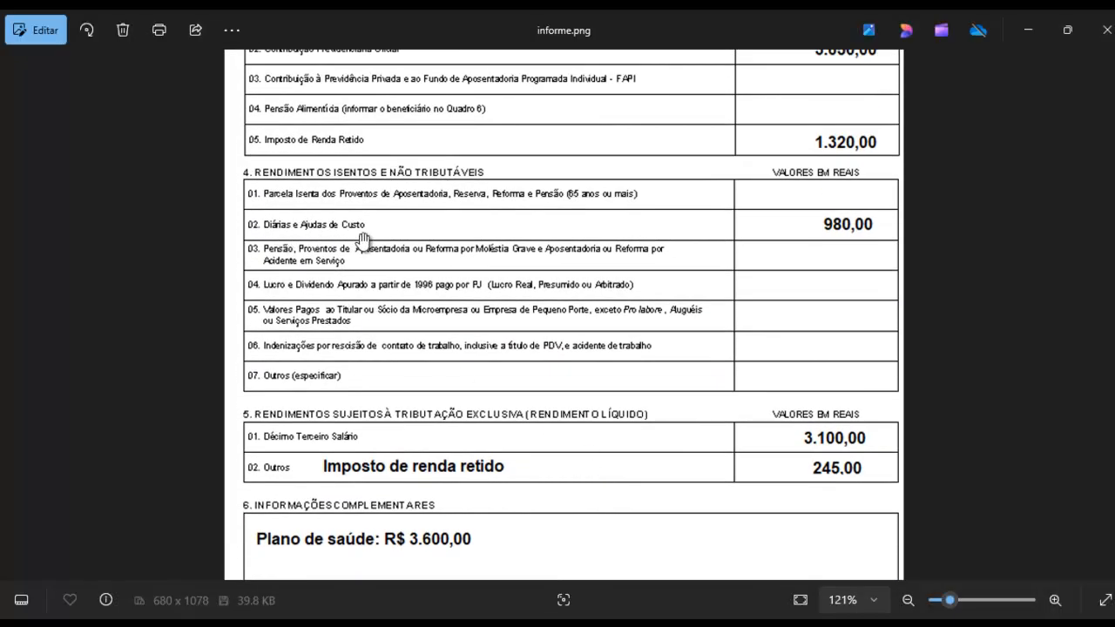
scroll(662, 260, "up", 1)
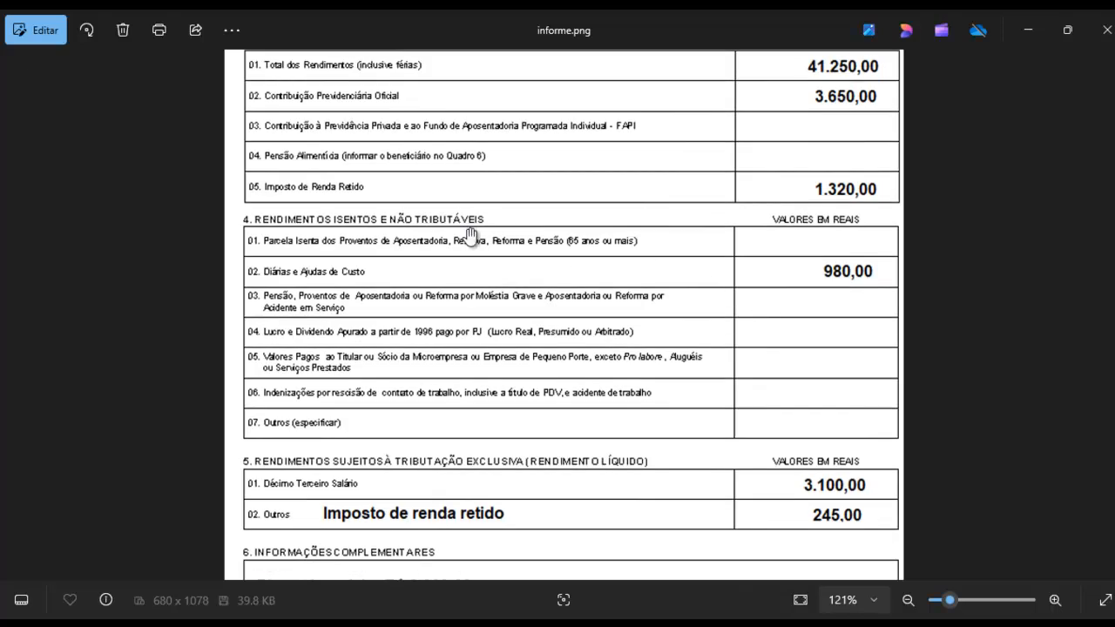
key("alt+Tab")
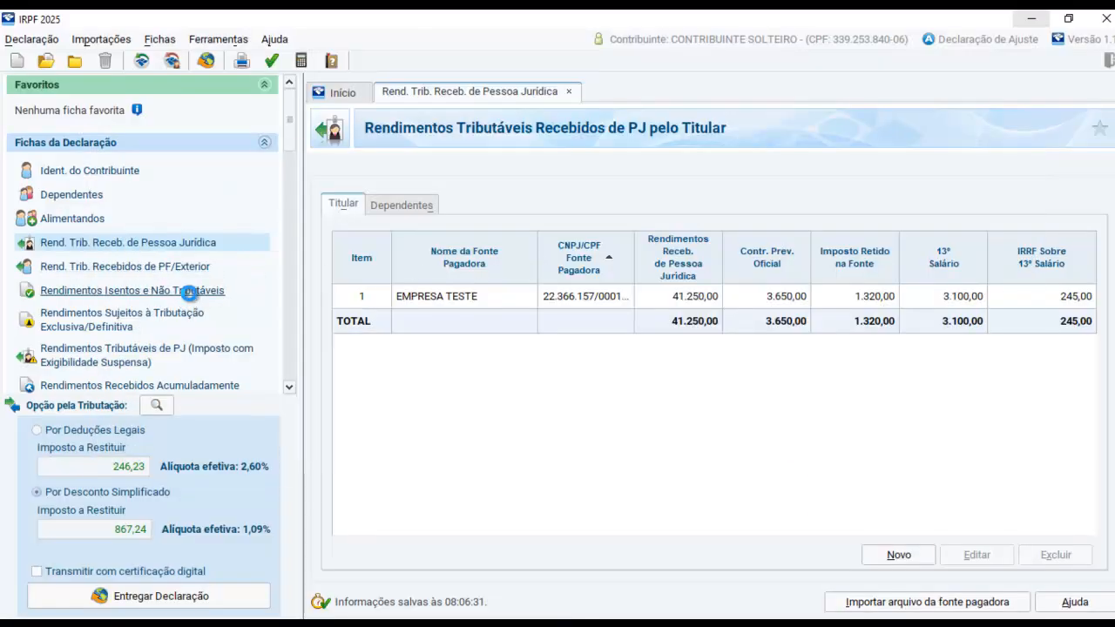
left_click(126, 293)
left_click(899, 555)
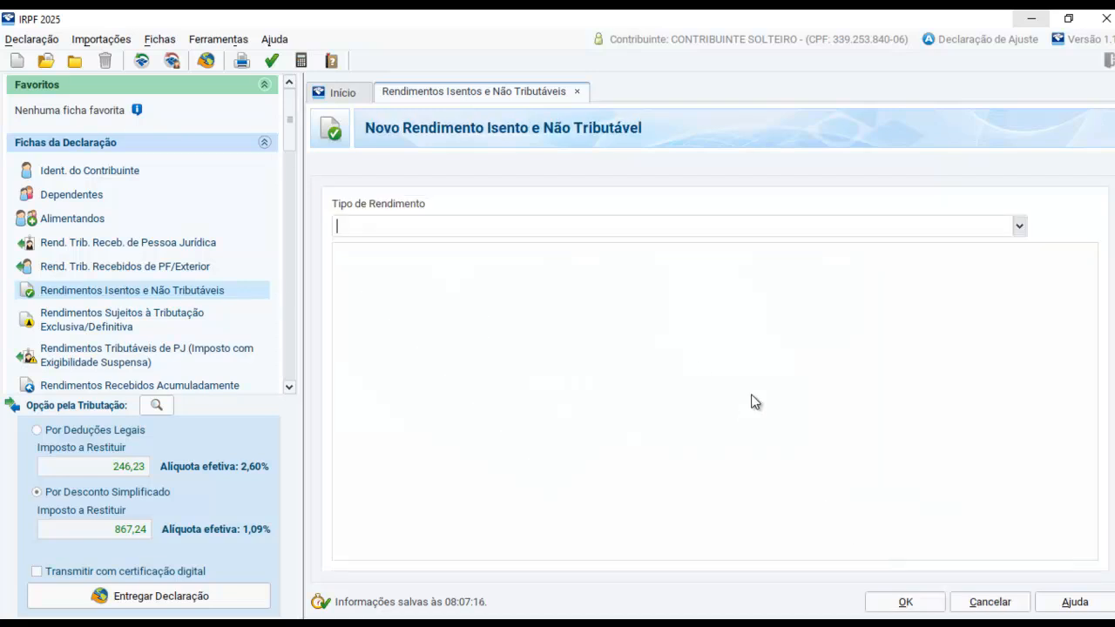
Set the exempt income type to 99 - Outros
left_click(1020, 230)
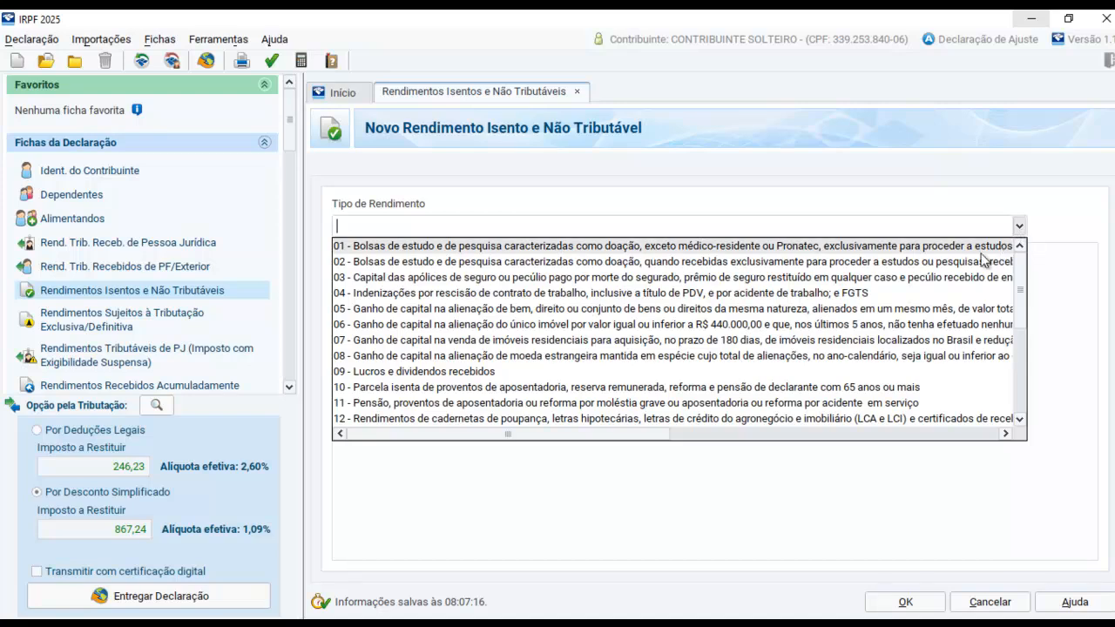
scroll(477, 287, "down", 1)
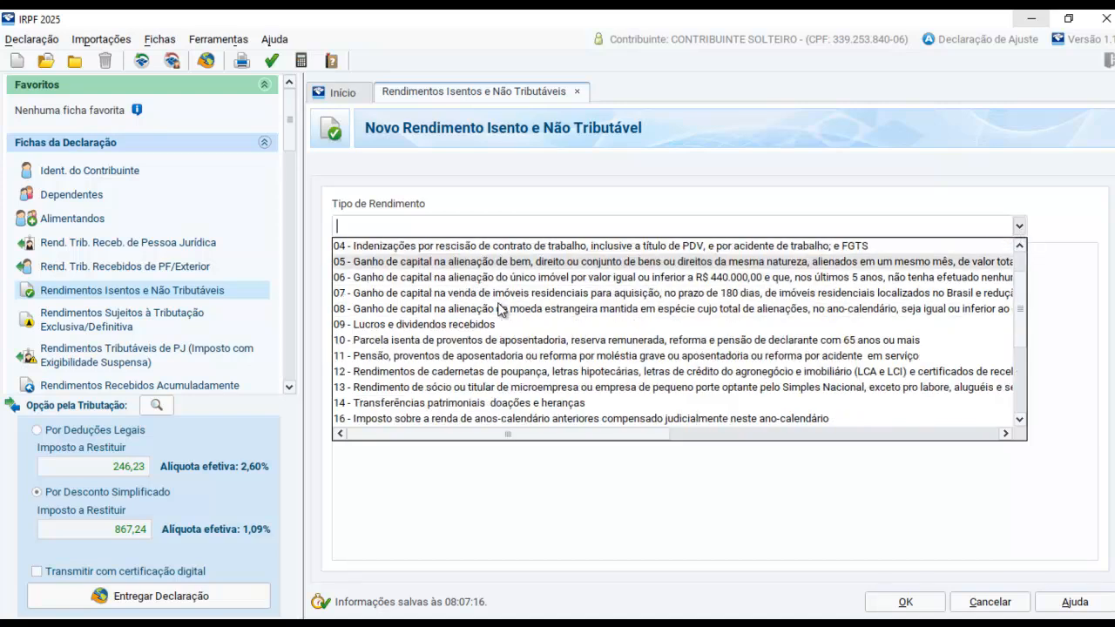
left_click_drag(1019, 309, 1028, 397)
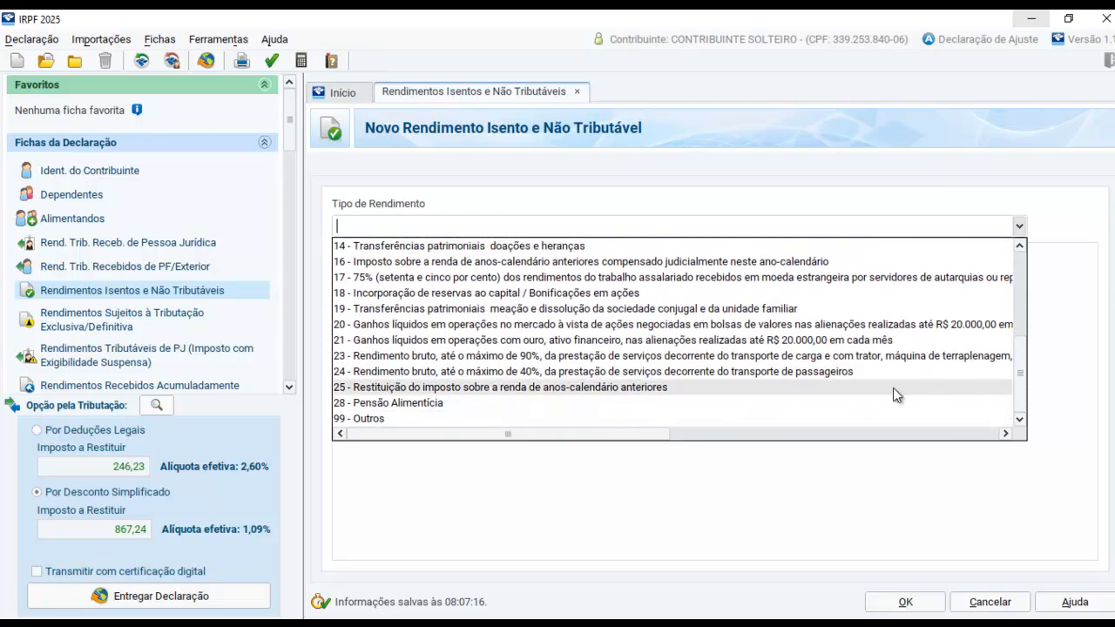
left_click_drag(1020, 391, 1015, 299)
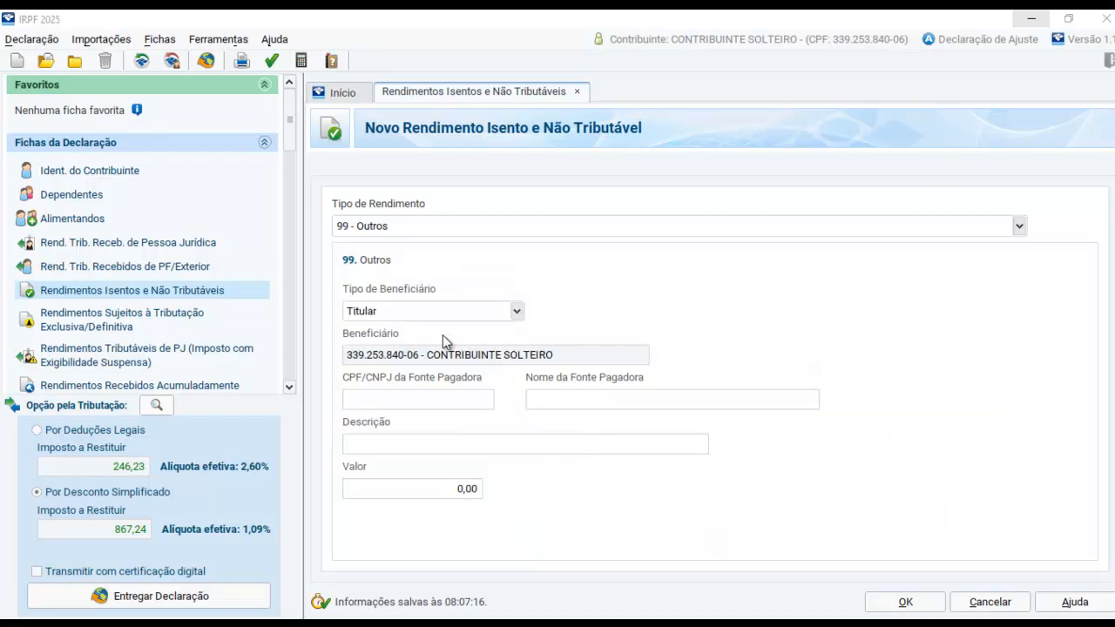
Enter the CNPJ of EMPRESA TESTE, the description DIARIAS E AJUDA DE CUSTO and the value 980,00, and save the exempt income
left_click(379, 400)
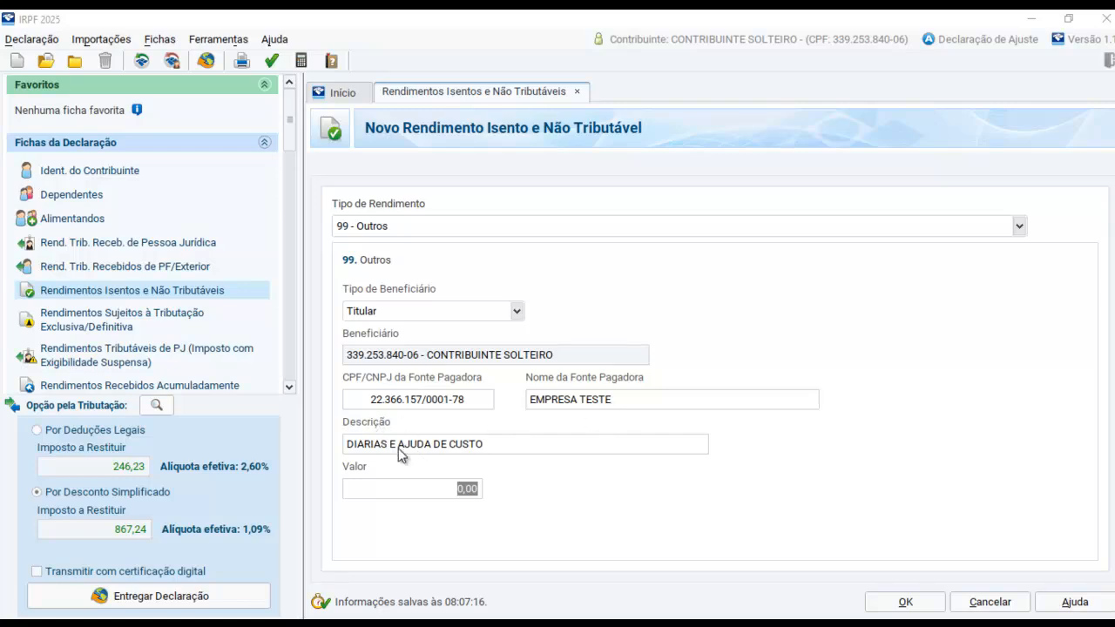
left_click(361, 564)
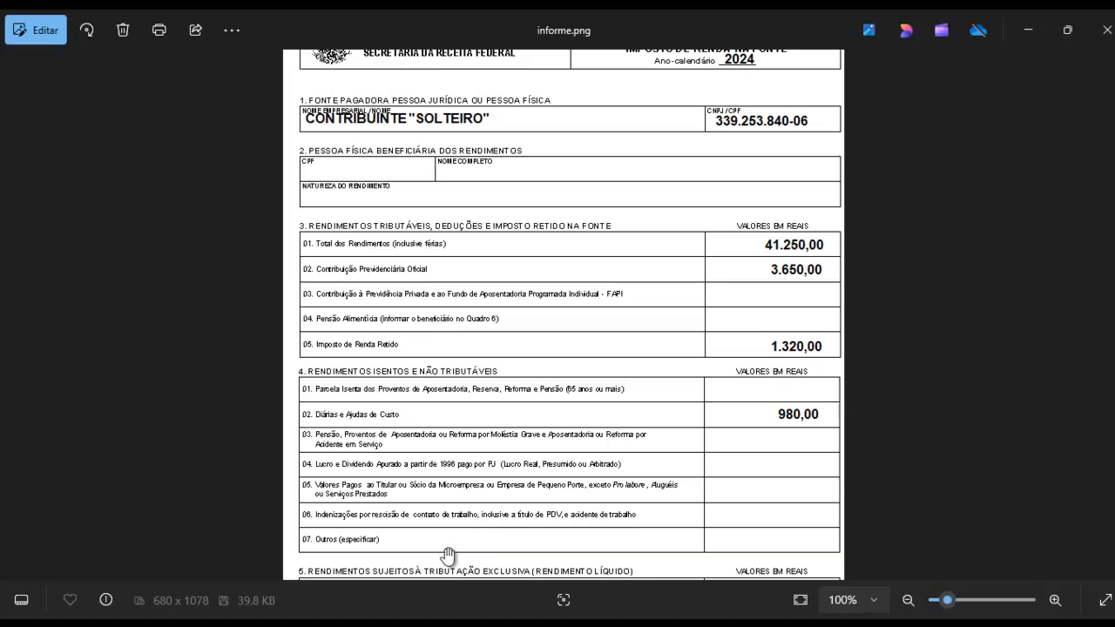
key("alt+Tab")
type("980,00")
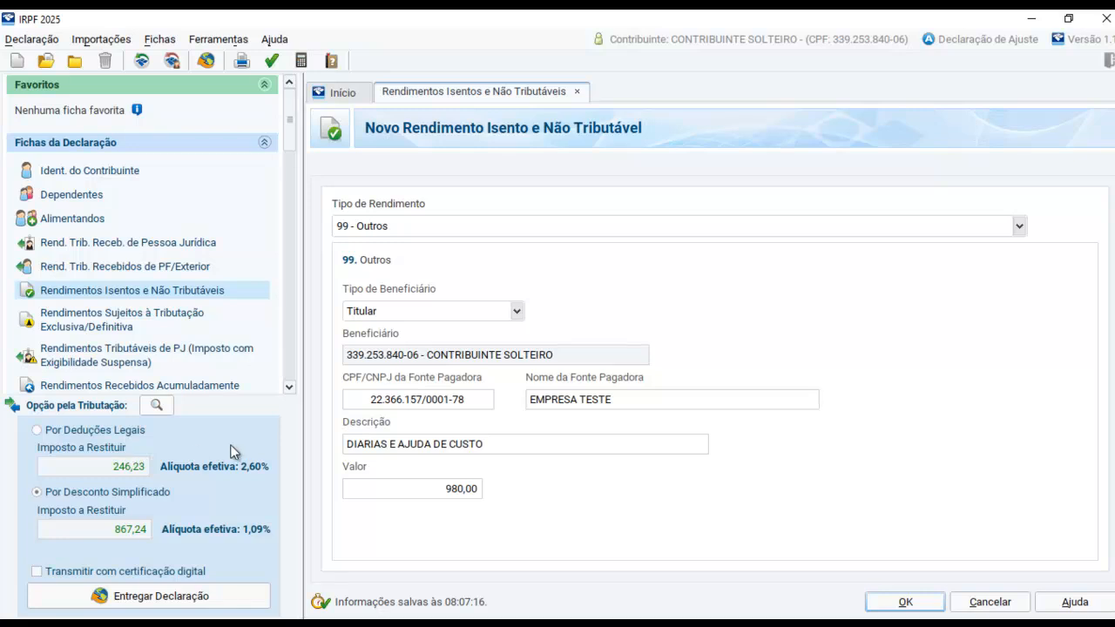
left_click(904, 603)
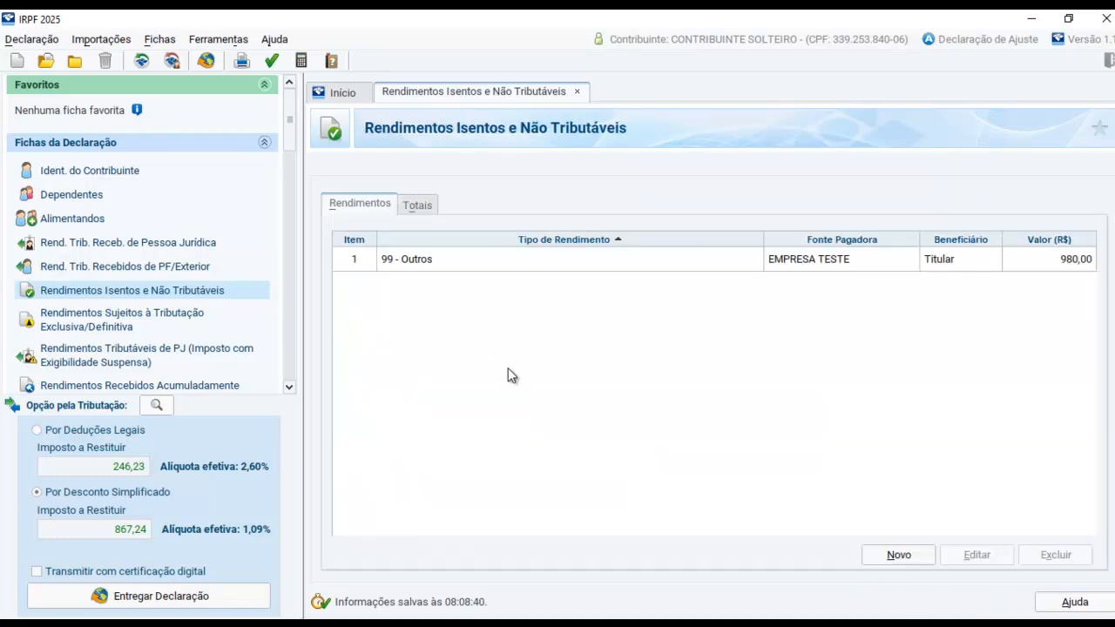
Check sections 5 and 6 of the employer's income statement for the exclusive-tax income and the health plan payment
key("alt+Tab")
left_click_drag(552, 443, 574, 297)
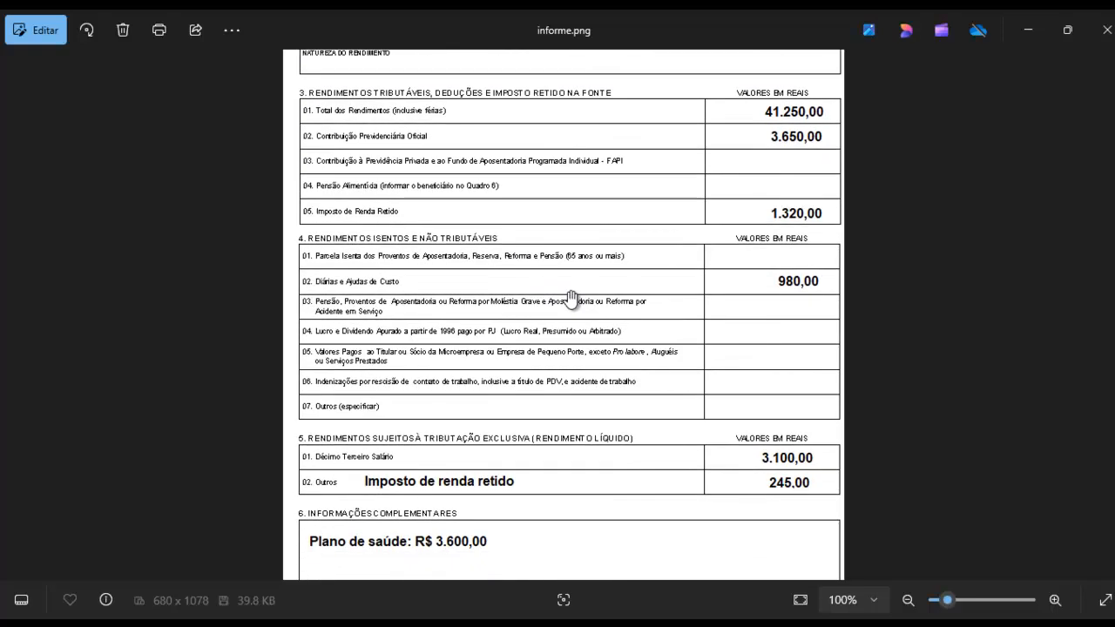
left_click_drag(558, 385, 571, 283)
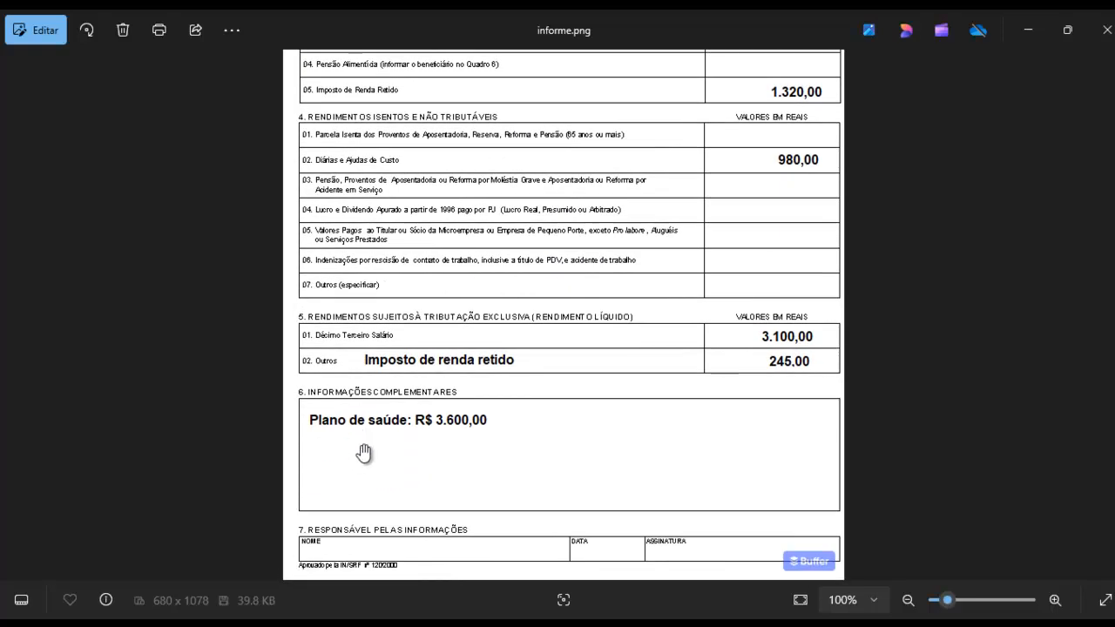
key("alt+Tab")
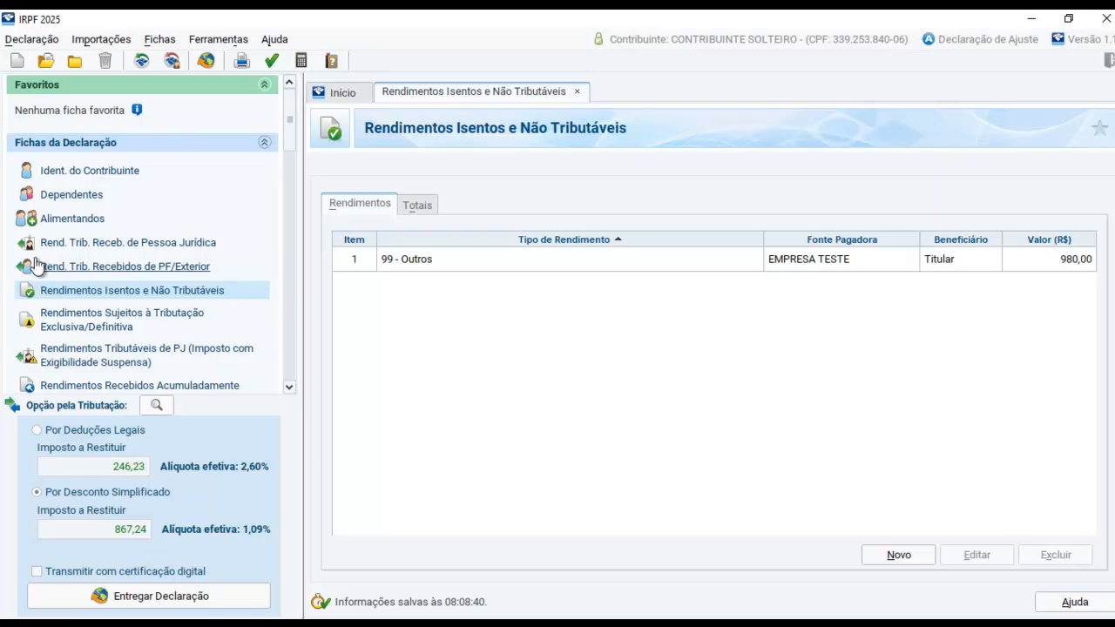
Start a new record under Pagamentos Efetuados with the code 26 - Planos de saúde no Brasil
scroll(196, 305, "down", 3)
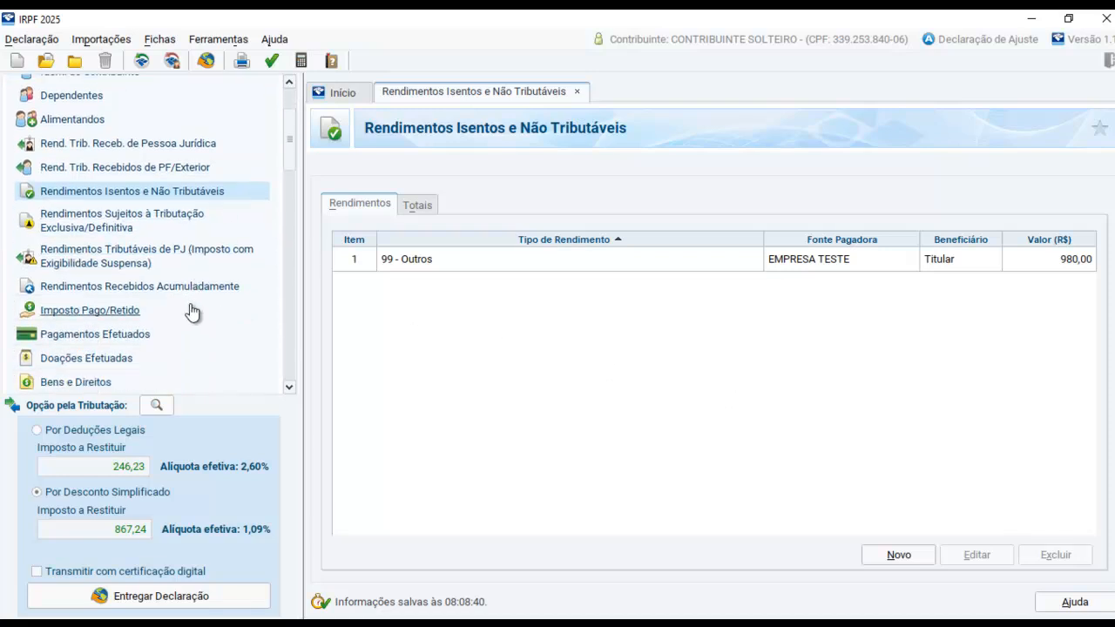
scroll(187, 310, "down", 1)
left_click(102, 309)
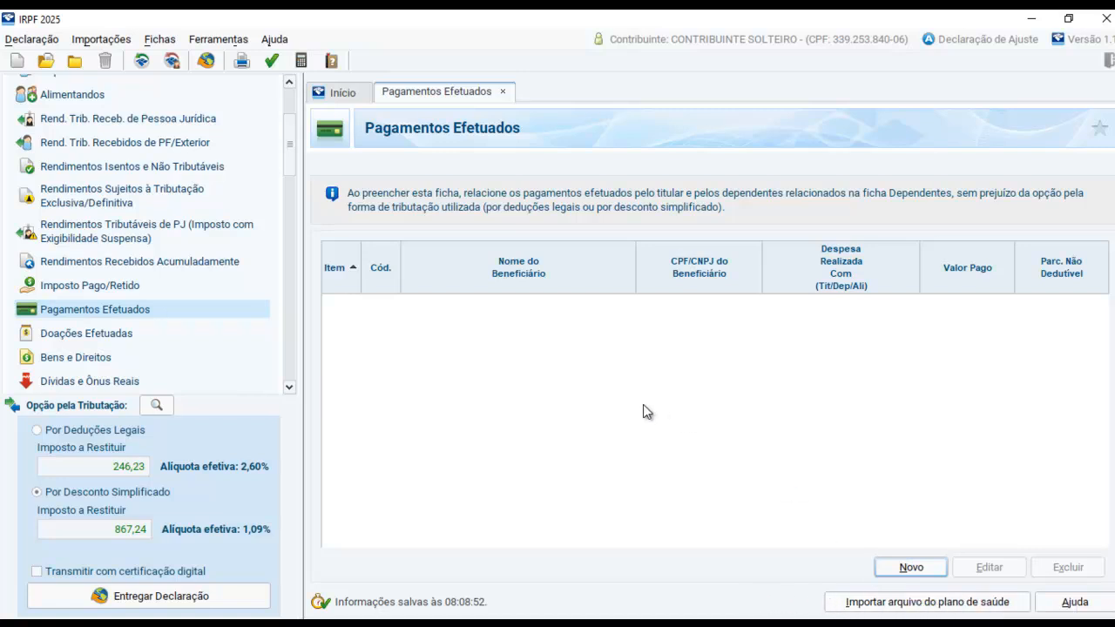
left_click(897, 567)
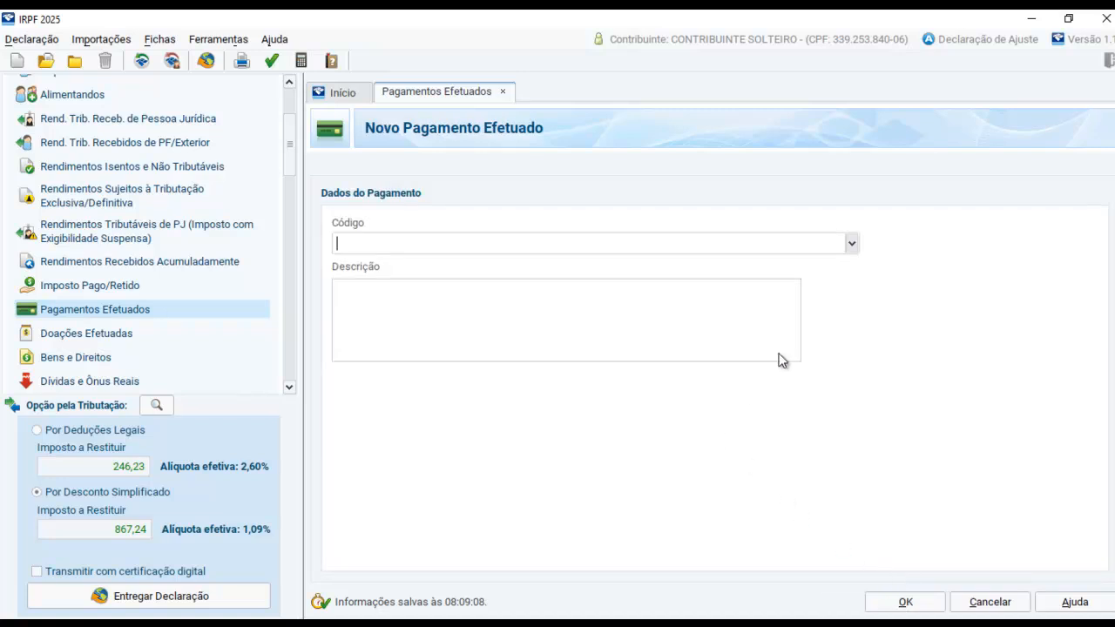
left_click(851, 245)
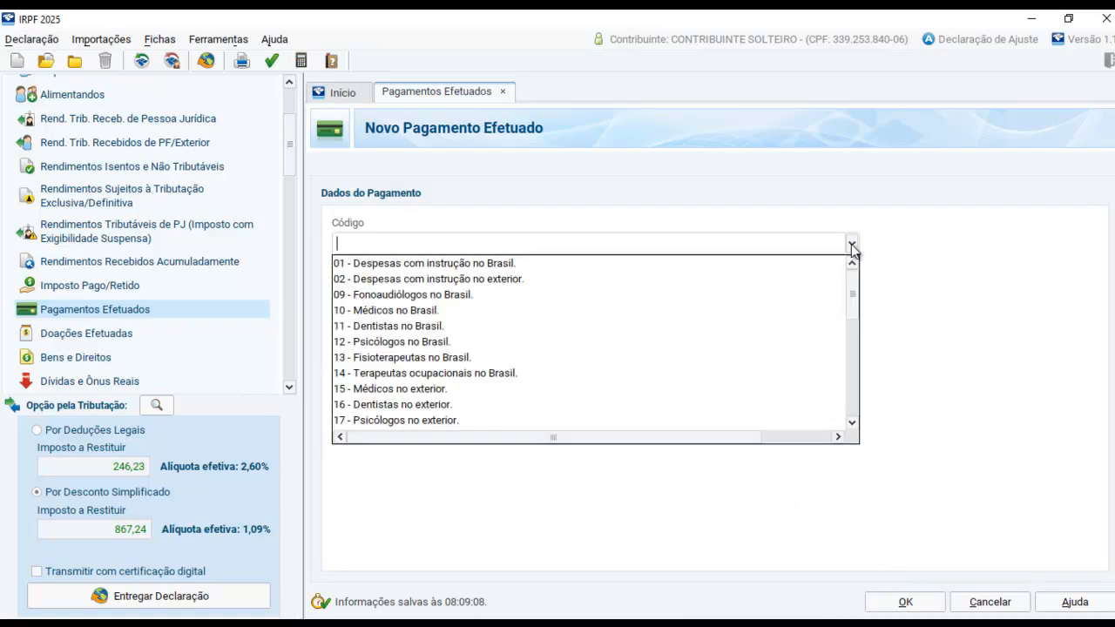
scroll(689, 302, "down", 2)
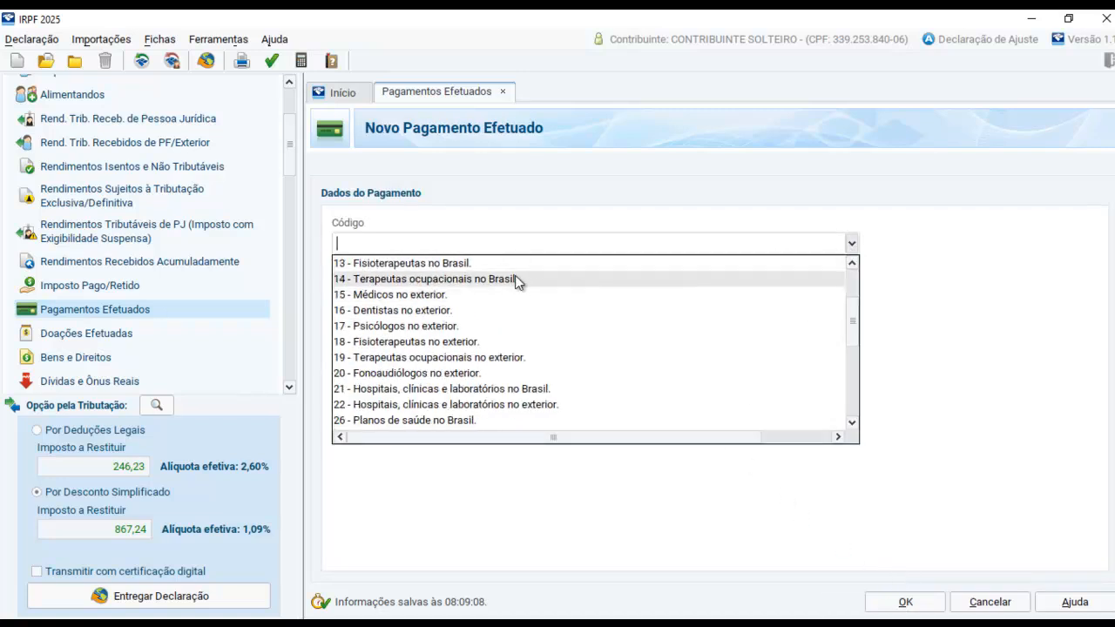
left_click_drag(855, 321, 841, 344)
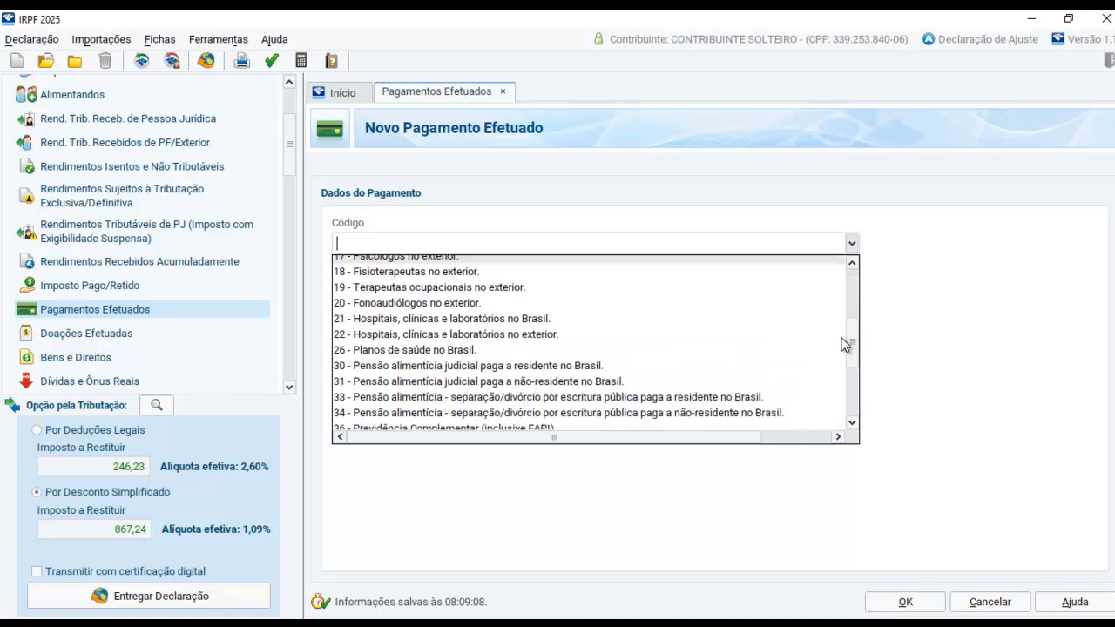
left_click(489, 351)
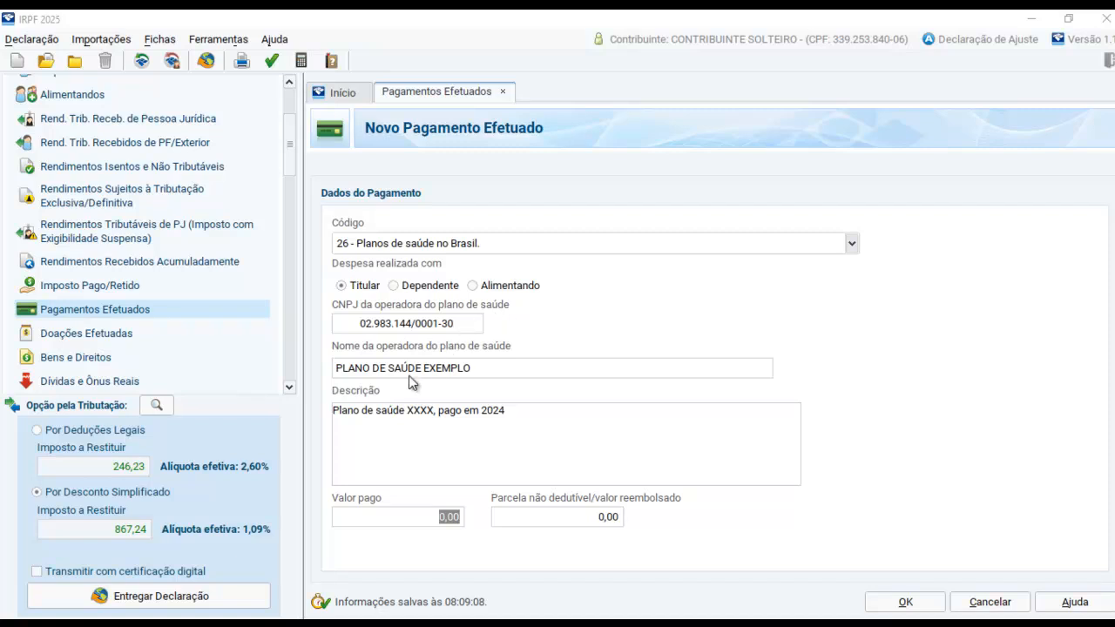
Set Valor pago for PLANO DE SAÚDE EXEMPLO to 3.600,00 from the income statement and save the payment
left_click_drag(407, 415, 433, 416)
left_click_drag(501, 411, 512, 412)
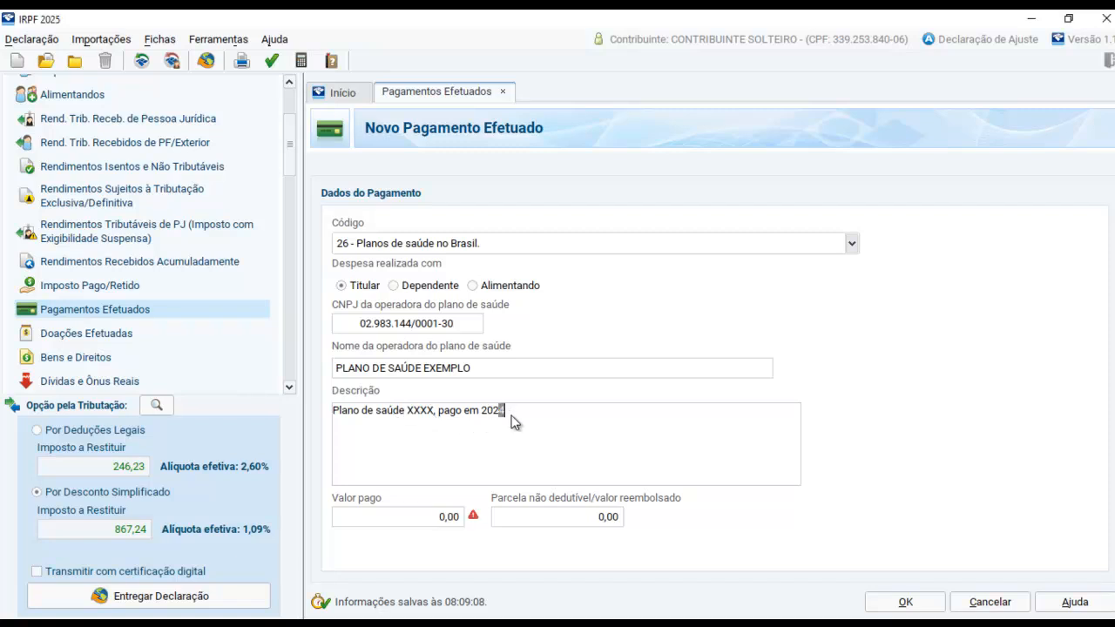
left_click(438, 515)
left_click(427, 622)
key("alt+Tab")
type("3600")
key("Tab")
left_click(905, 602)
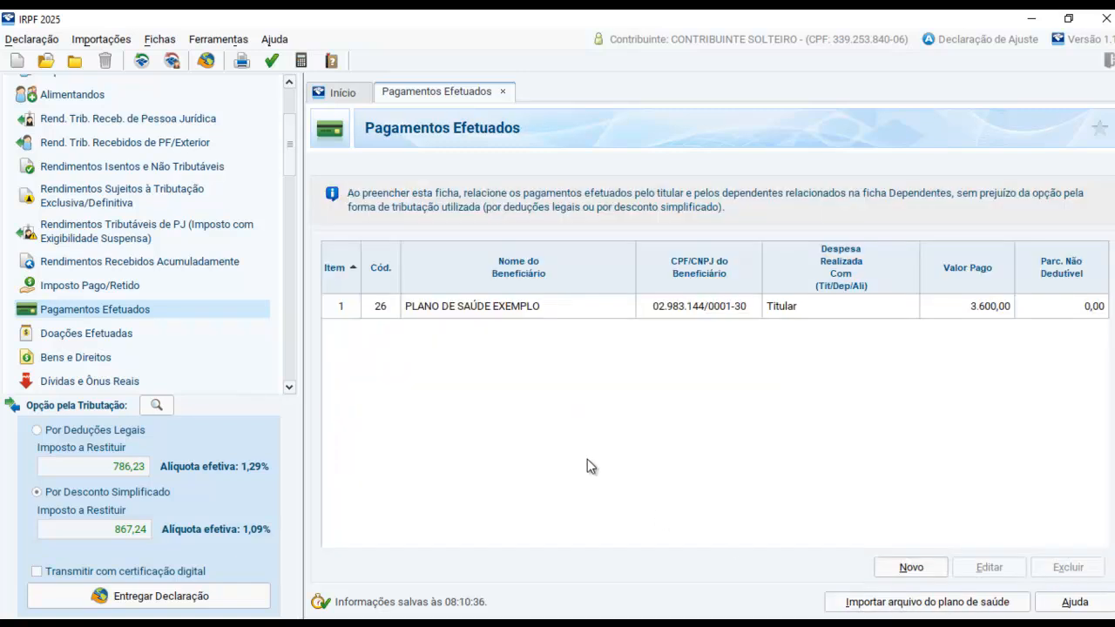
Review the whole income statement once more and minimise it
key("alt+Tab")
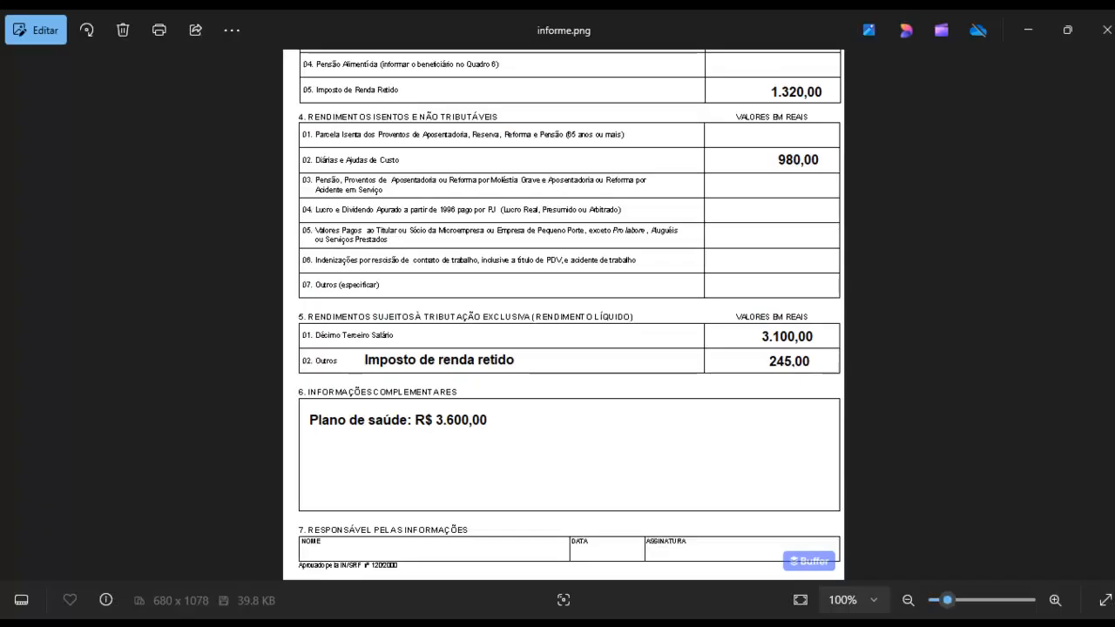
scroll(635, 319, "down", 1)
scroll(635, 284, "up", 5)
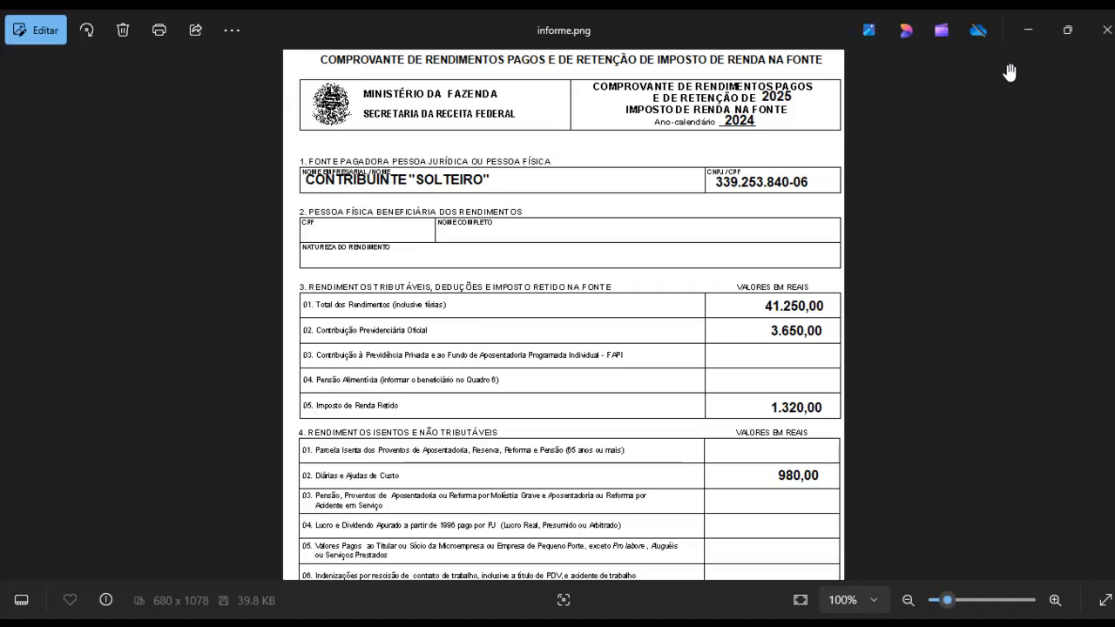
left_click(1027, 29)
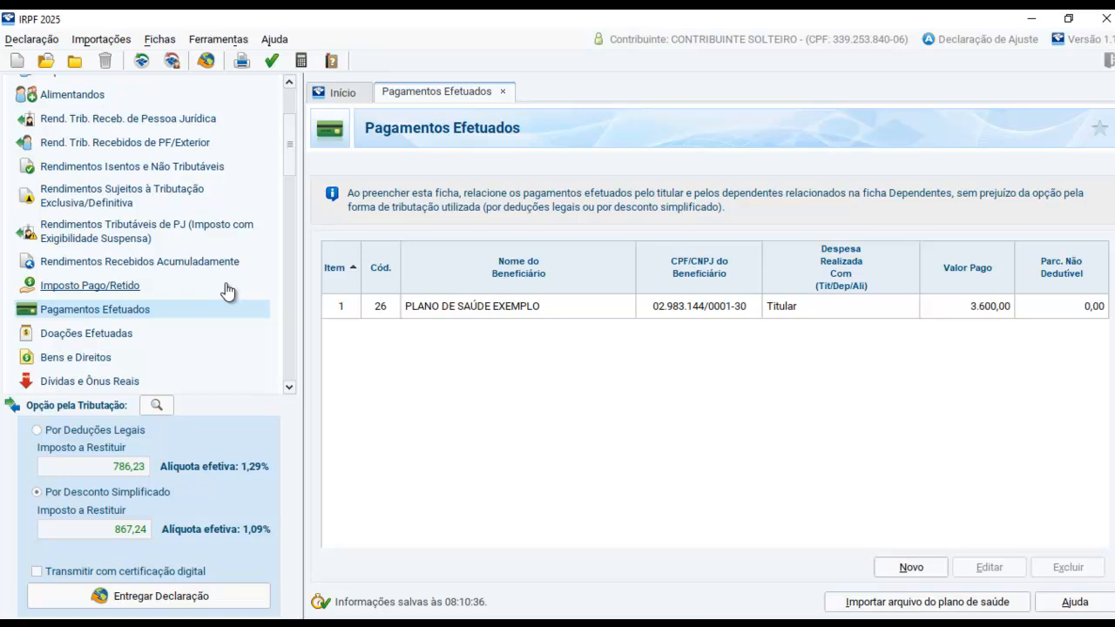
Try the Por Deduções Legais taxation option and switch back to Por Desconto Simplificado
left_click_drag(291, 175, 291, 124)
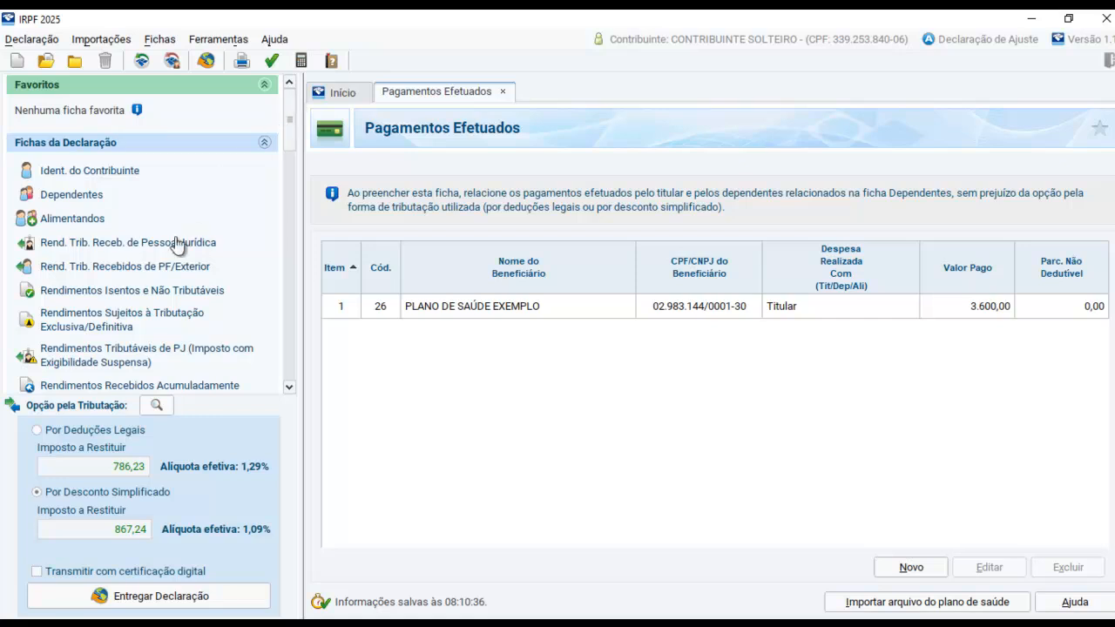
left_click_drag(291, 125, 295, 157)
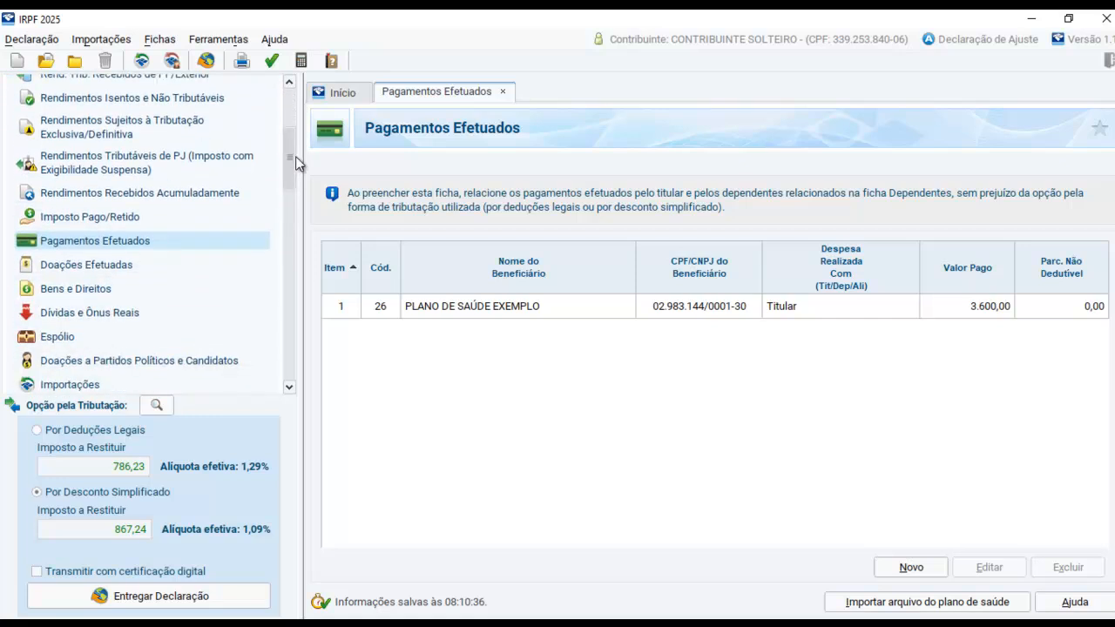
left_click(114, 427)
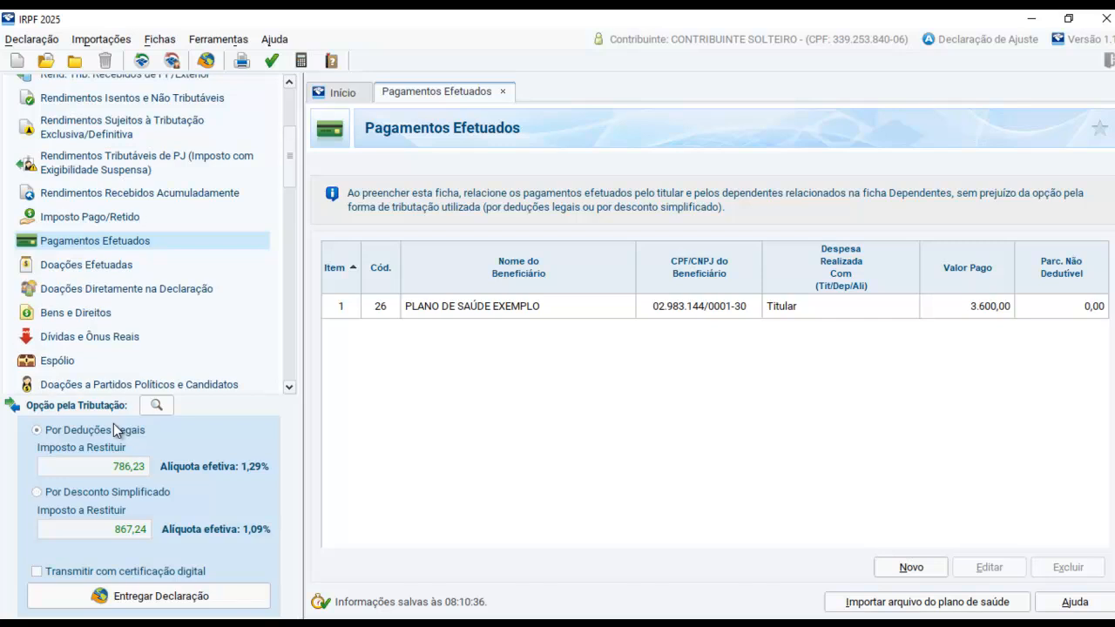
left_click(60, 494)
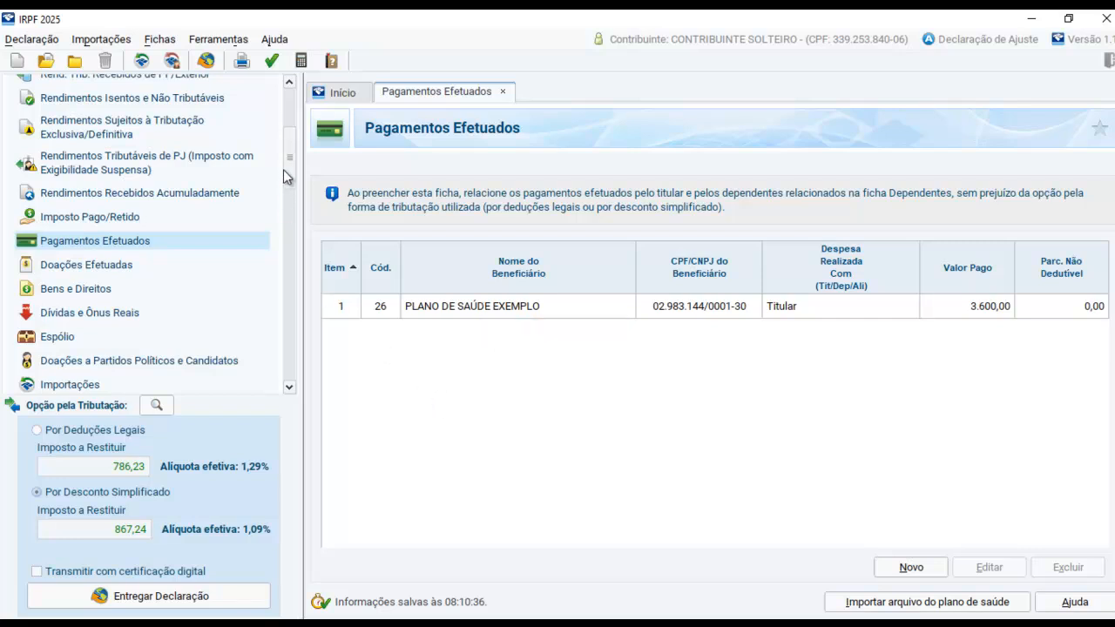
Verify the declaration for warnings and errors and open the bank information item under Cálculo do Imposto
scroll(292, 177, "down", 3)
scroll(291, 177, "down", 1)
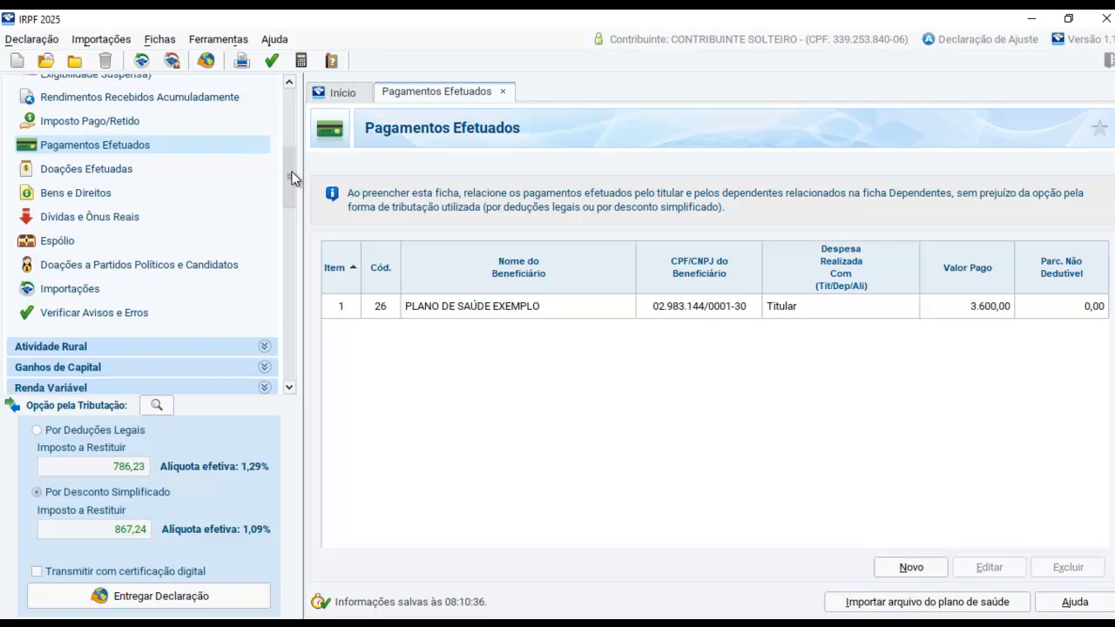
left_click(101, 316)
left_click(487, 267)
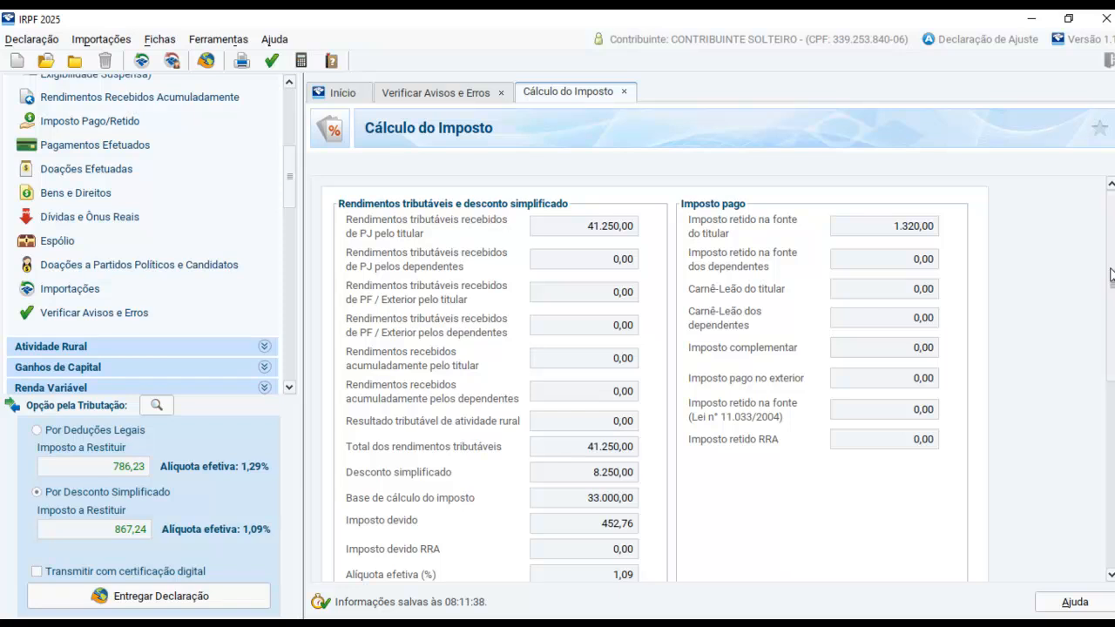
left_click(117, 315)
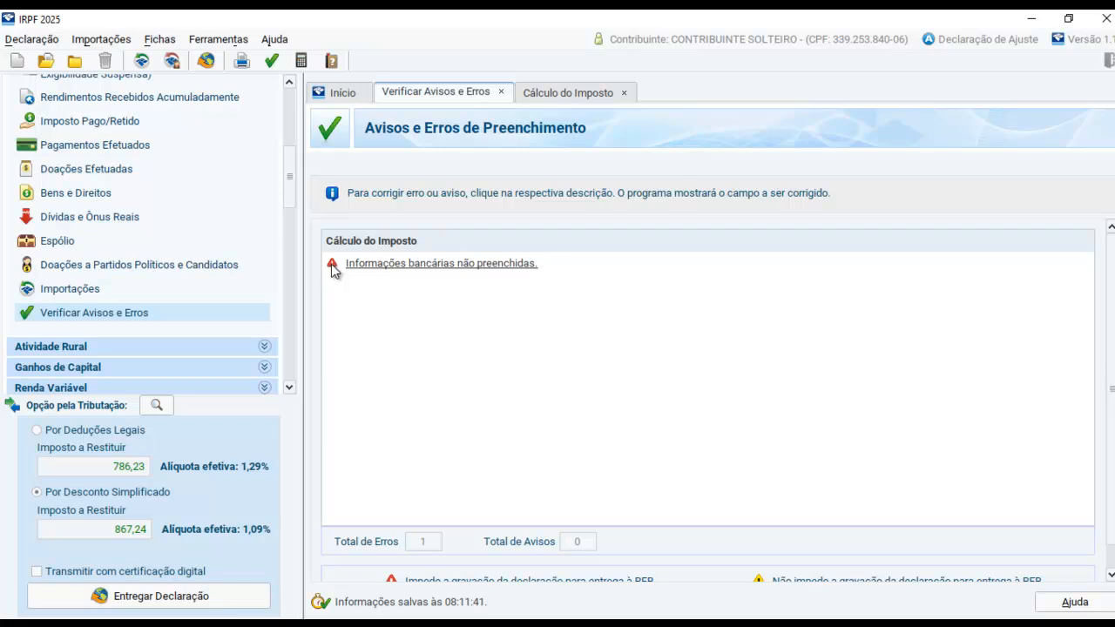
left_click(385, 260)
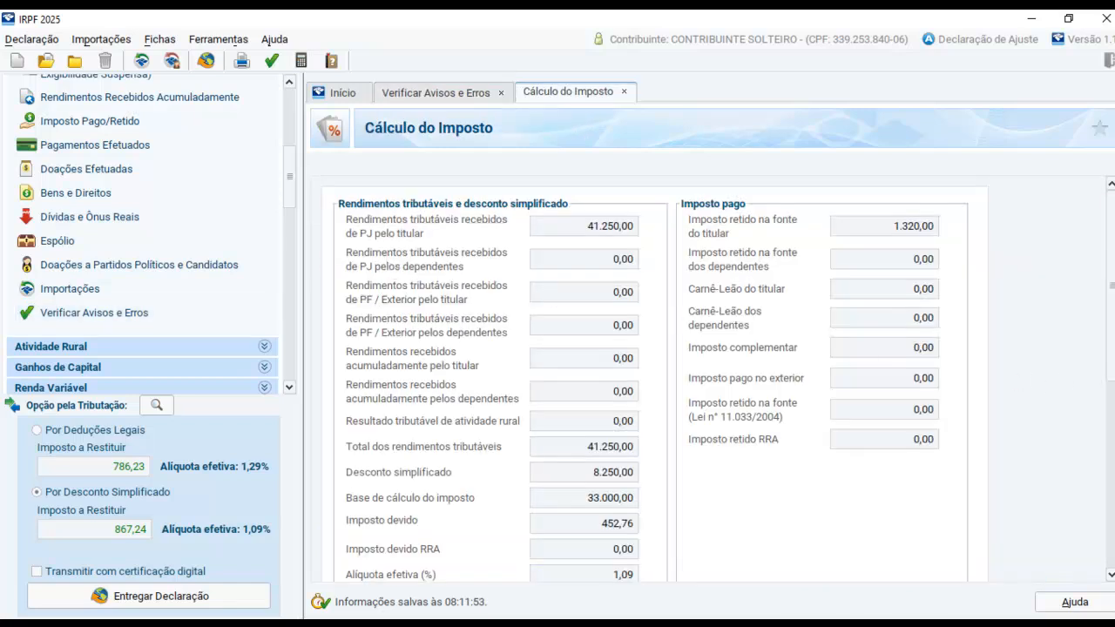
scroll(768, 406, "down", 5)
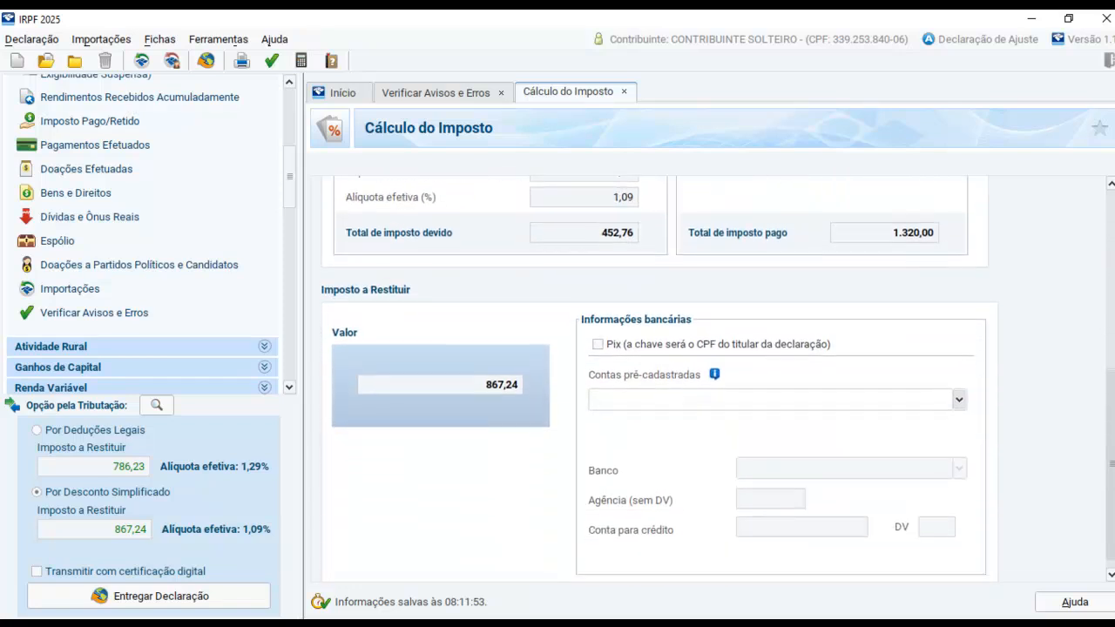
Try Pix as the refund method, clear it, and read the help for Contas pré-cadastradas
left_click(598, 332)
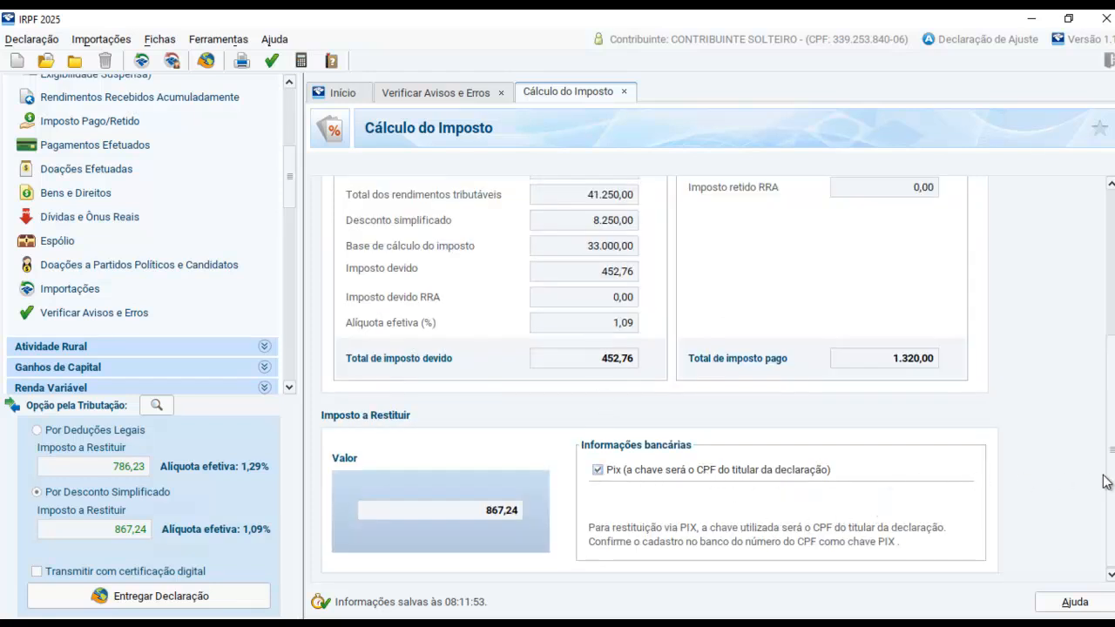
left_click_drag(1113, 479, 1112, 480)
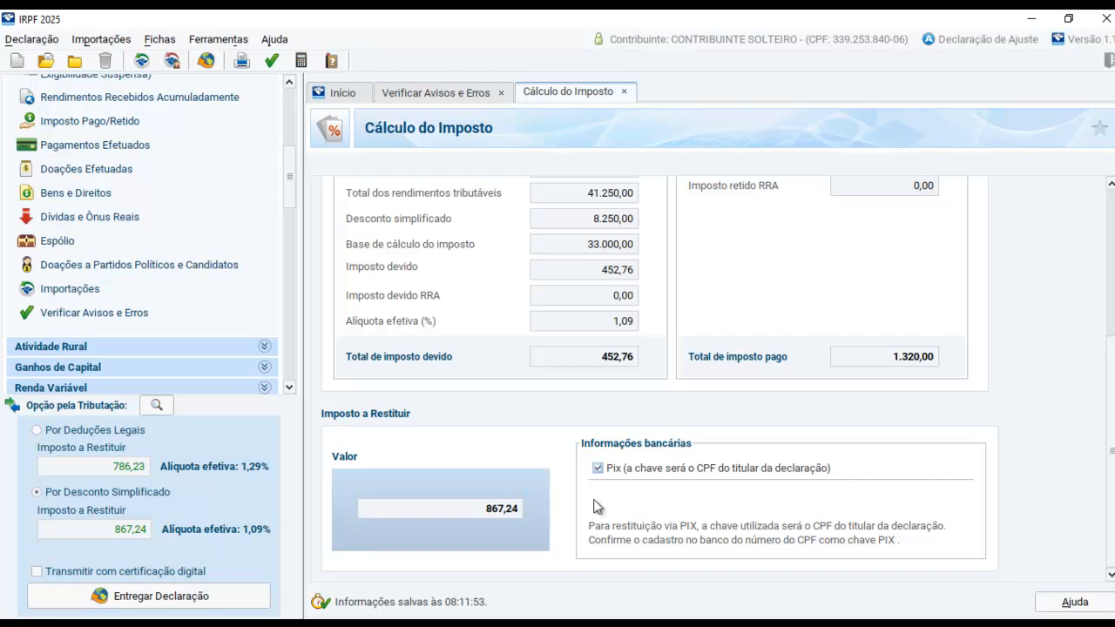
left_click(597, 471)
scroll(1085, 482, "down", 2)
left_click(958, 501)
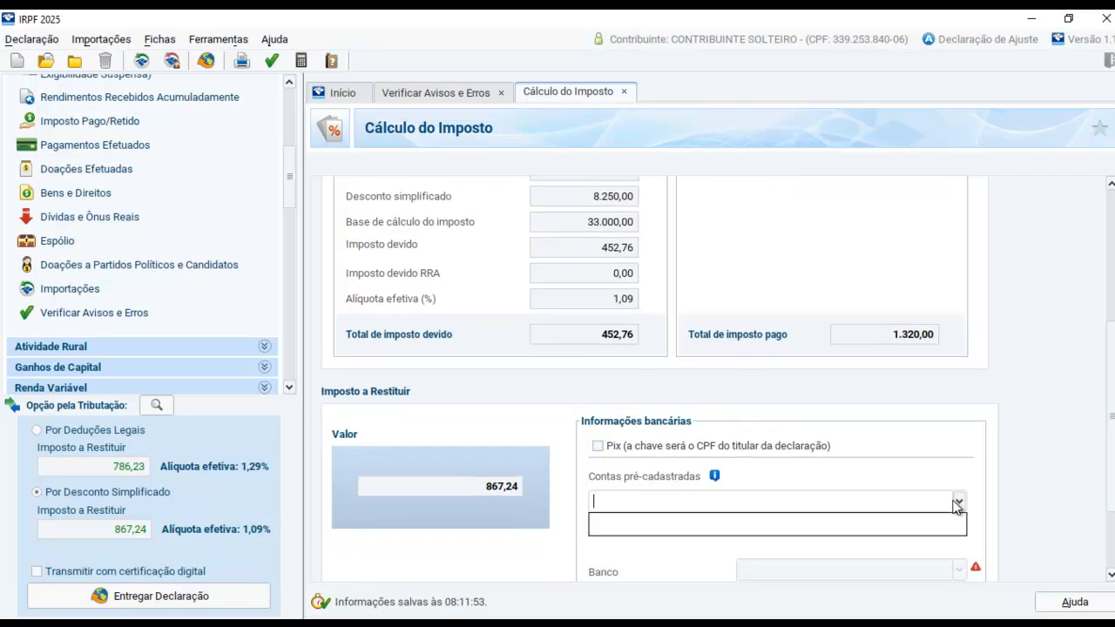
scroll(1109, 521, "down", 5)
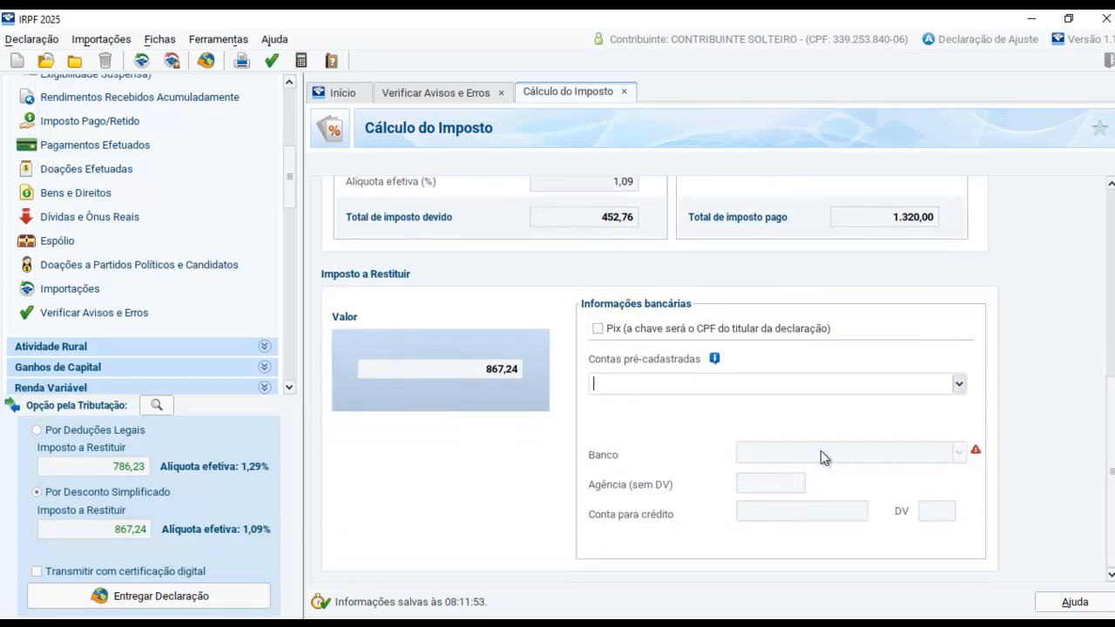
left_click(714, 358)
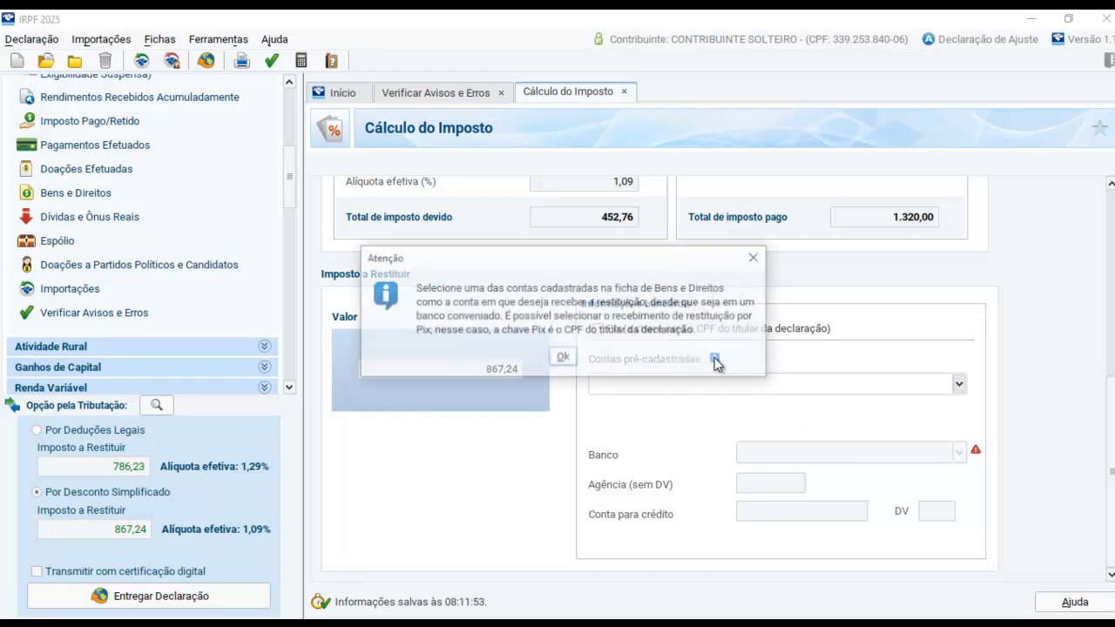
left_click(564, 358)
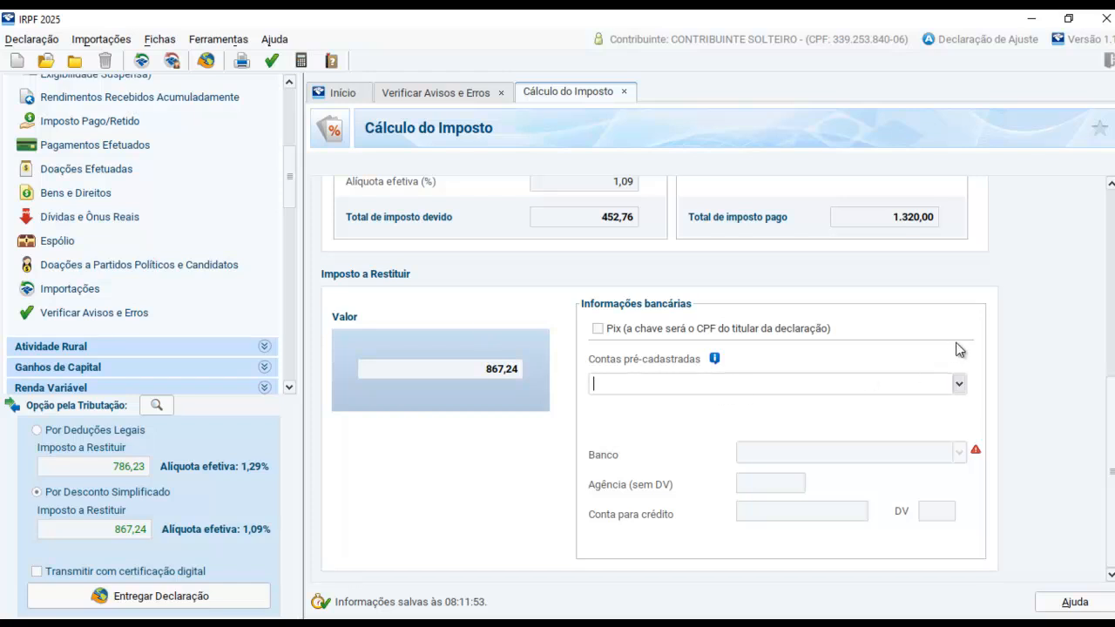
Choose Pix for receiving the refund and verify the declaration for warnings and errors again
left_click(599, 327)
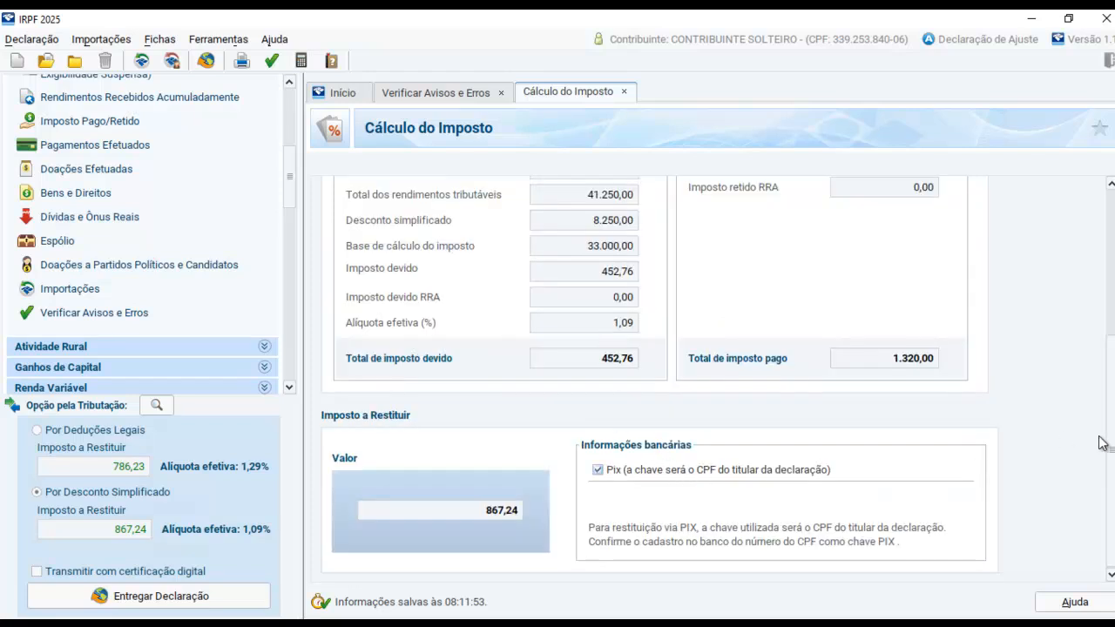
scroll(996, 294, "up", 5)
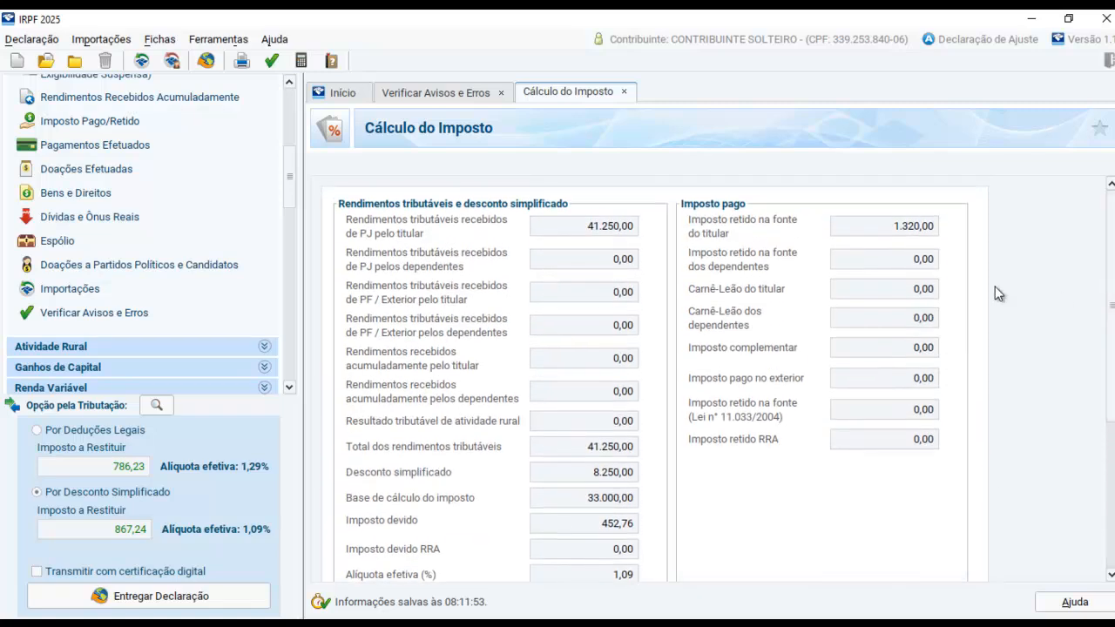
left_click(109, 315)
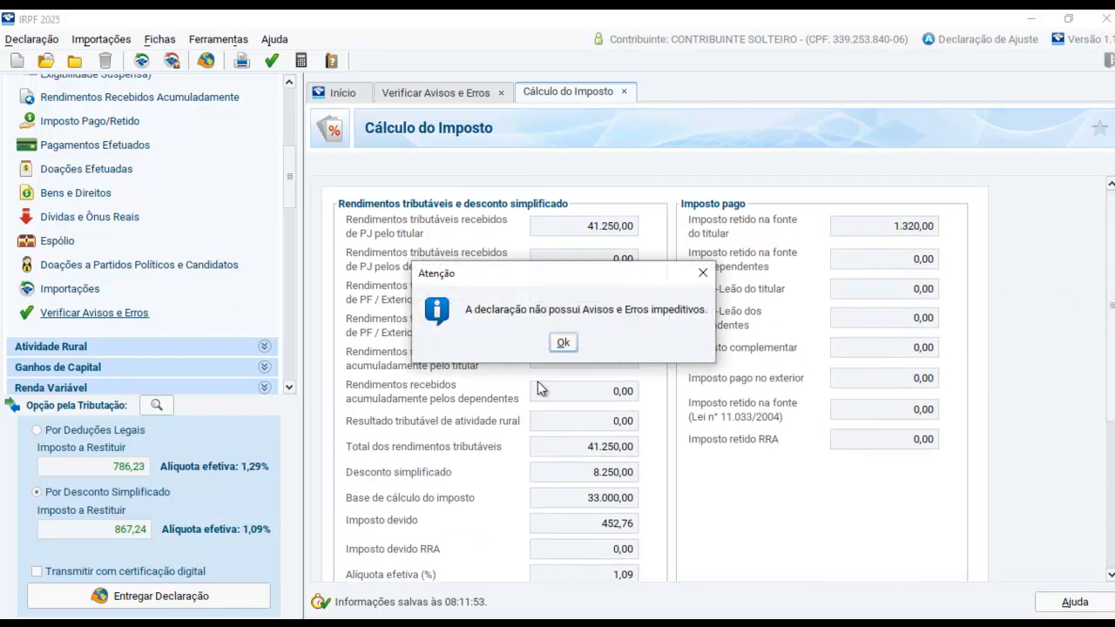
left_click(562, 344)
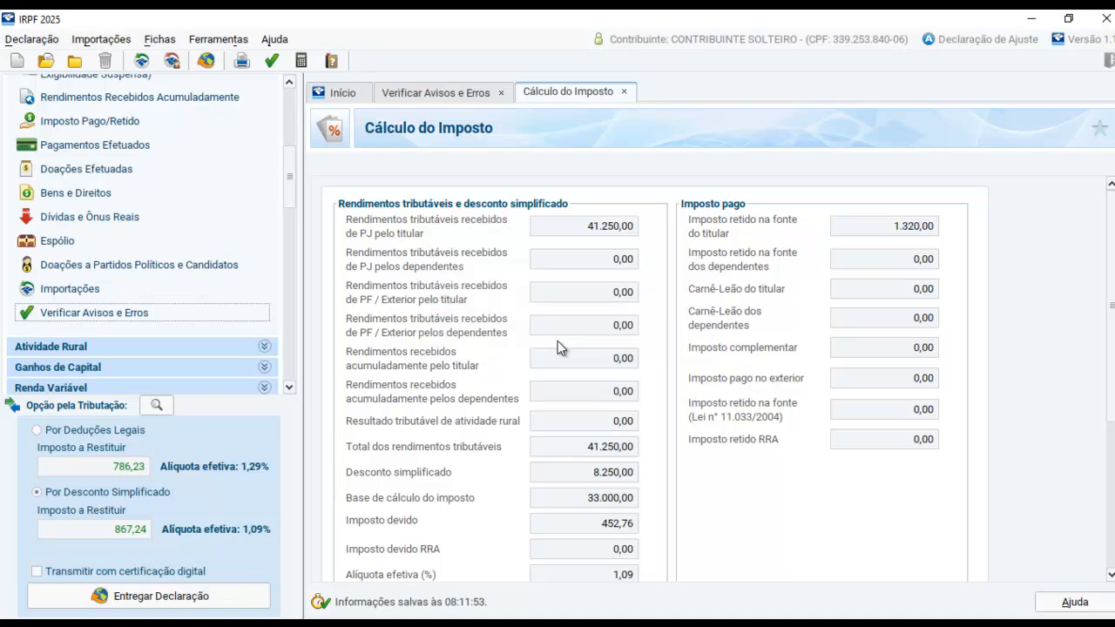
scroll(659, 375, "down", 5)
scroll(659, 374, "up", 5)
left_click_drag(291, 186, 295, 68)
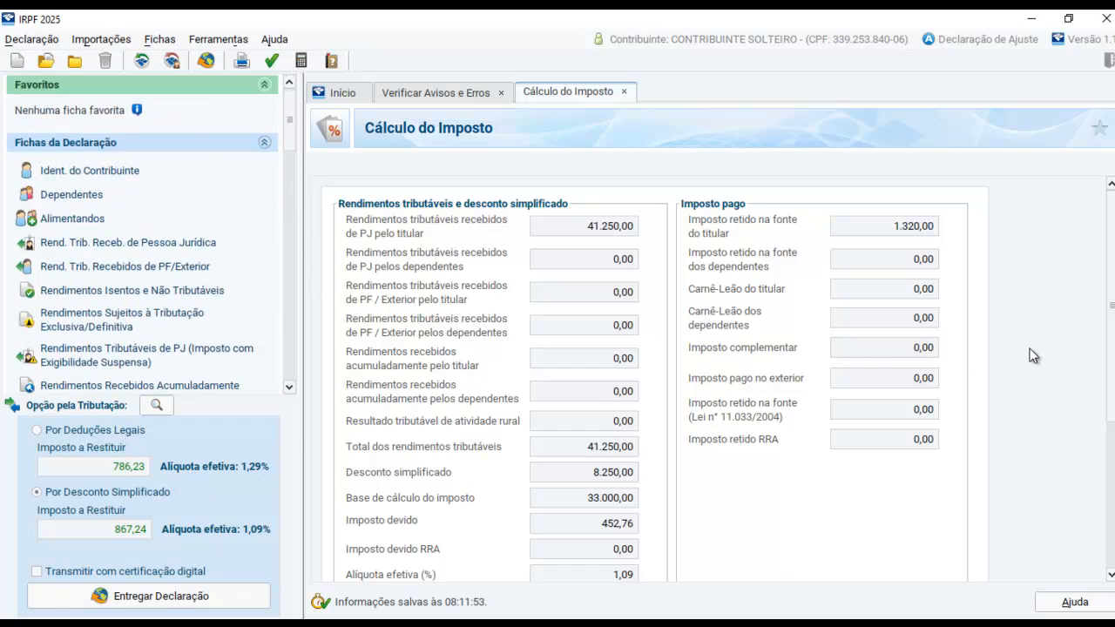
mouse_move(1111, 304)
left_mouse_down()
mouse_move(1111, 452)
mouse_move(1110, 304)
left_mouse_up()
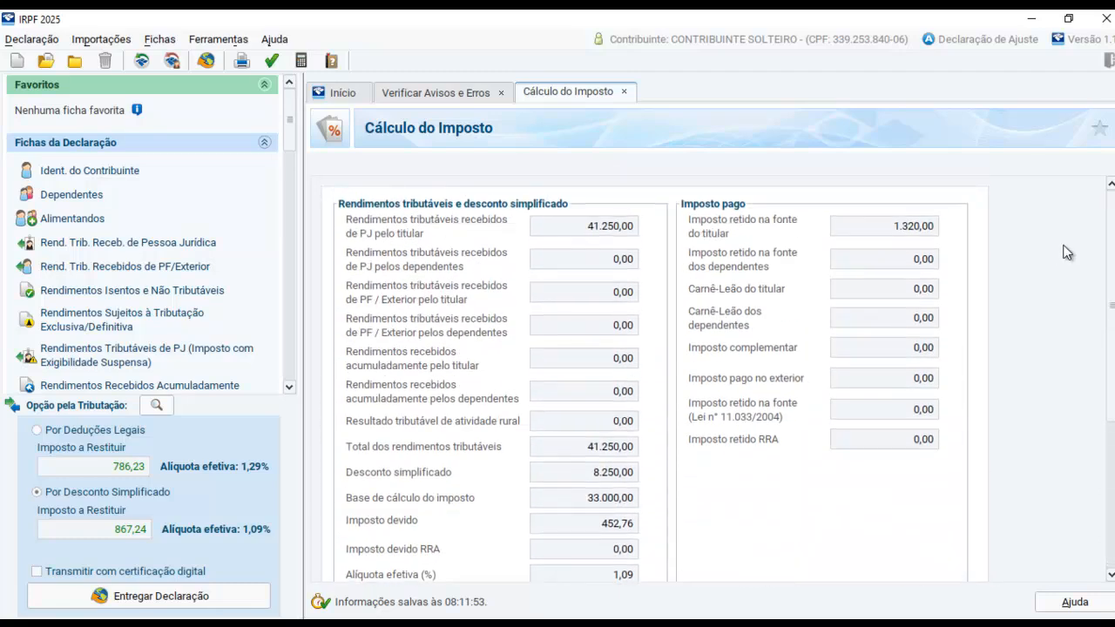